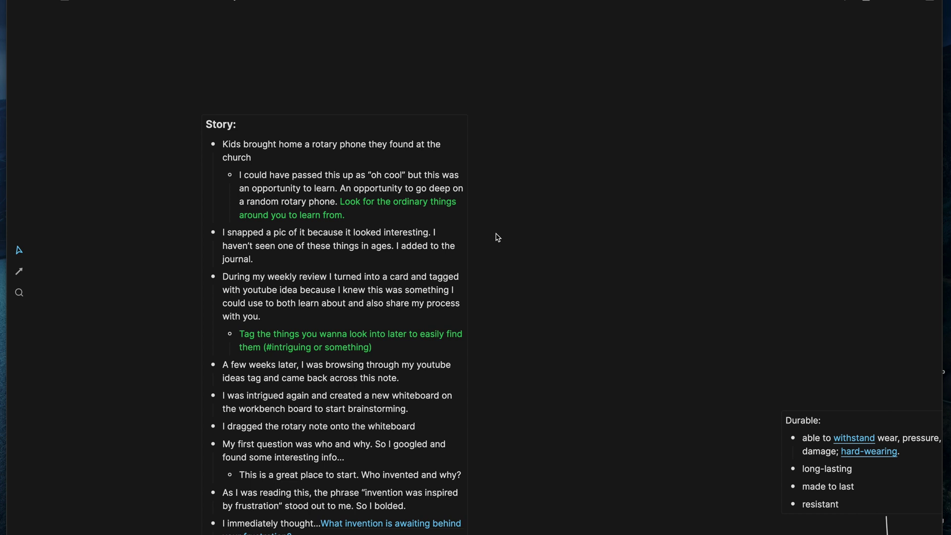
Pan around the whiteboard, briefly selecting the Rotary Phone card and then a group of cards
scroll(520, 257, down, 10)
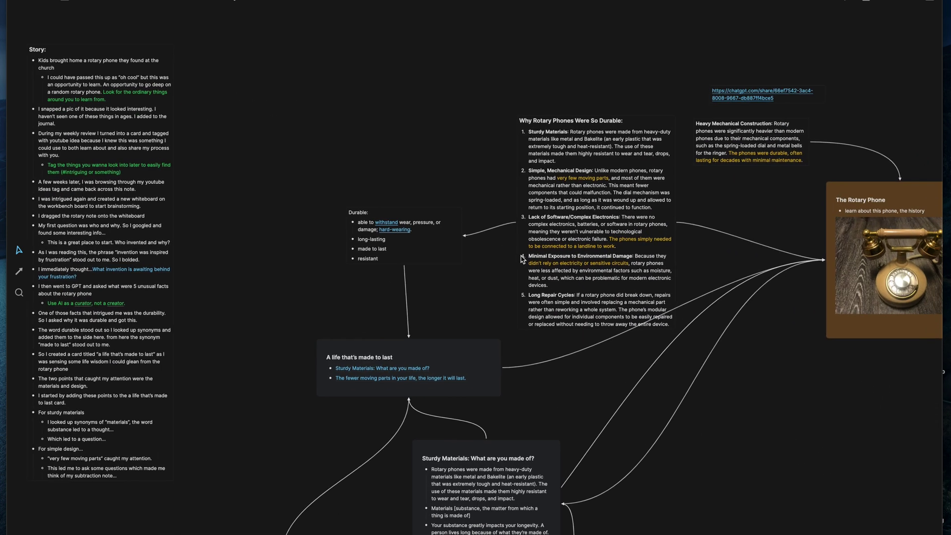
scroll(620, 347, right, 5)
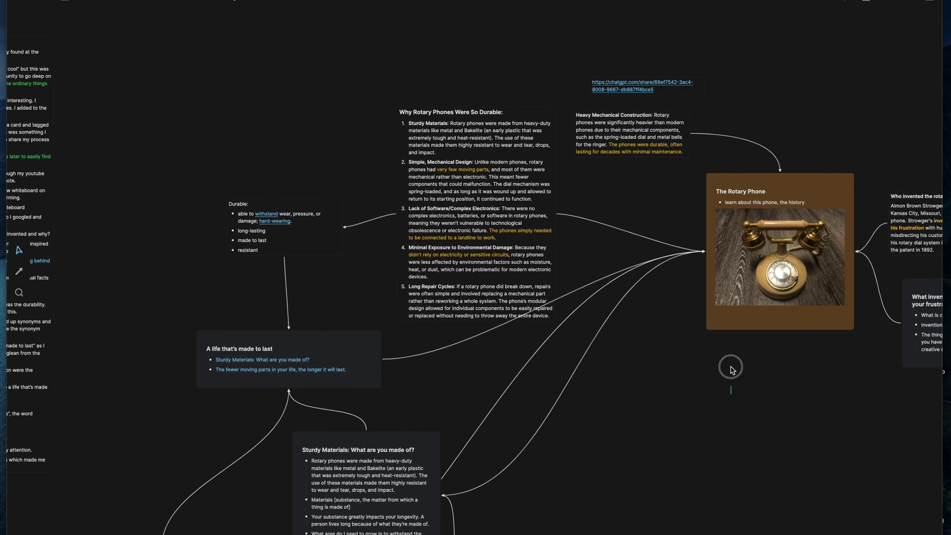
click(730, 298)
scroll(694, 292, right, 5)
click(542, 370)
scroll(542, 369, down, 8)
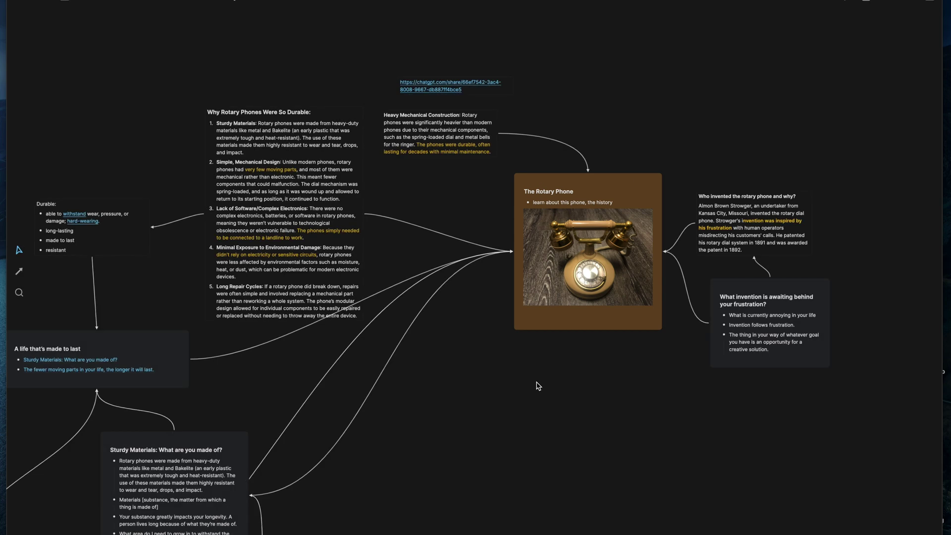
drag(334, 274, 653, 516)
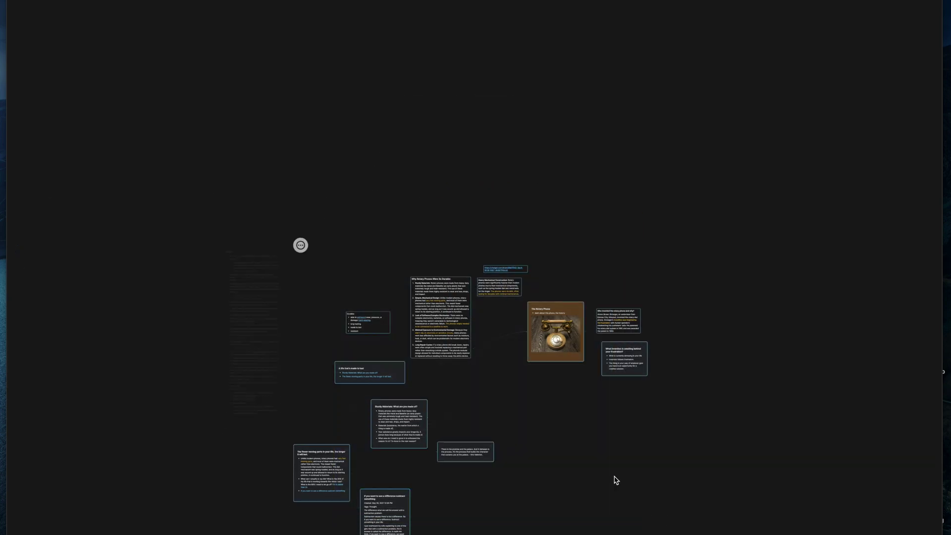
click(571, 468)
scroll(516, 383, up, 3)
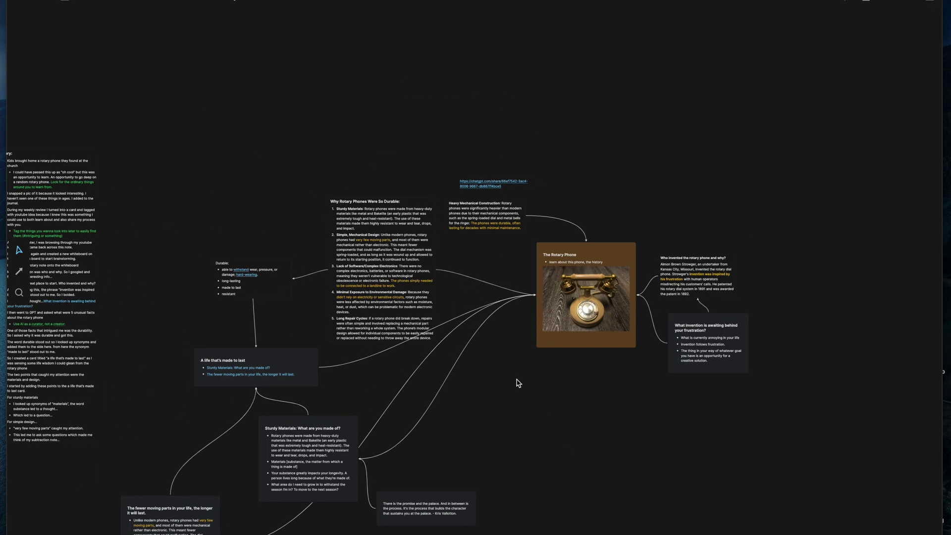
scroll(518, 383, left, 5)
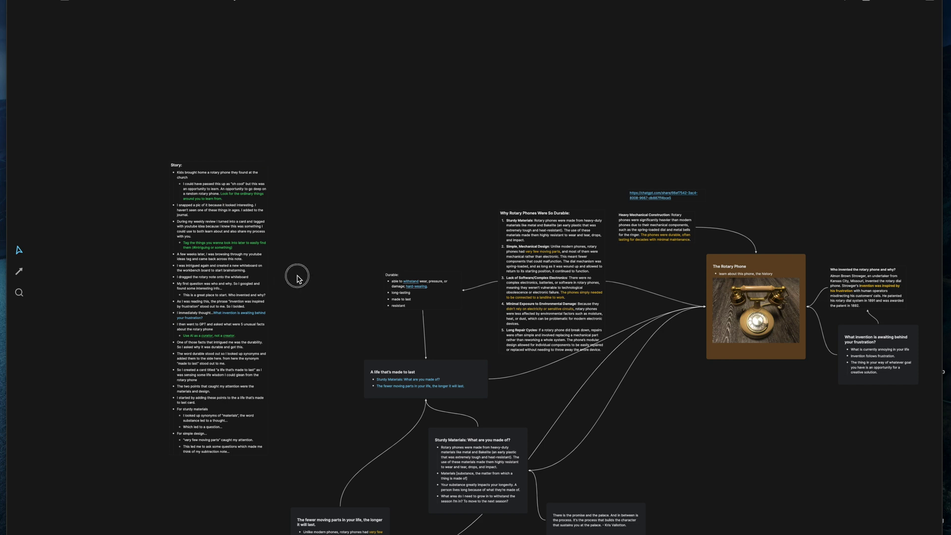
scroll(247, 198, up, 3)
scroll(247, 197, up, 3)
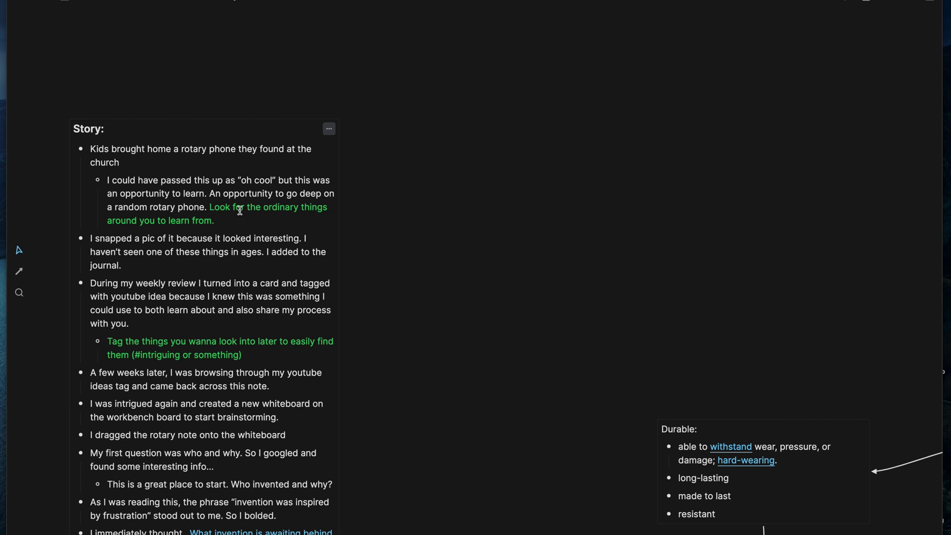
Select the green sentence about ordinary things in the Story card
click(209, 206)
drag(210, 206, 233, 222)
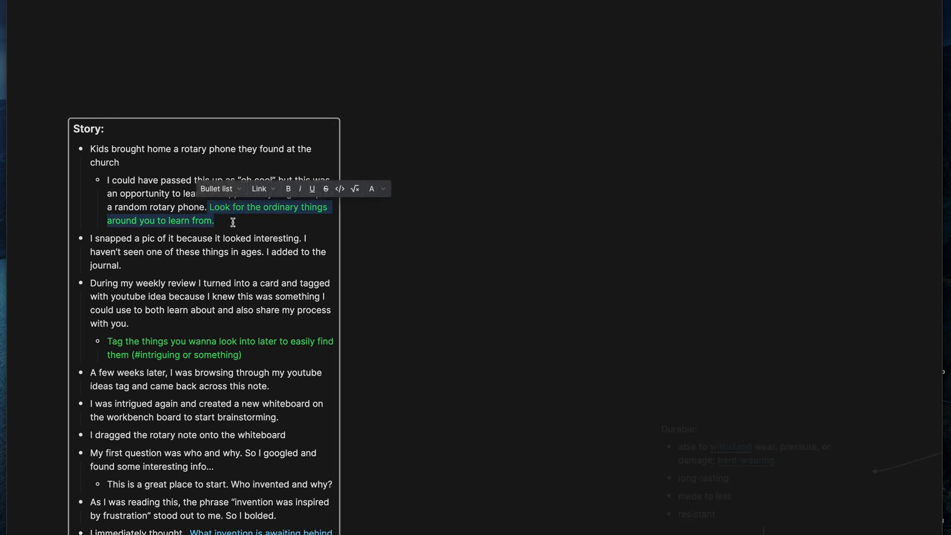
scroll(233, 221, up, 5)
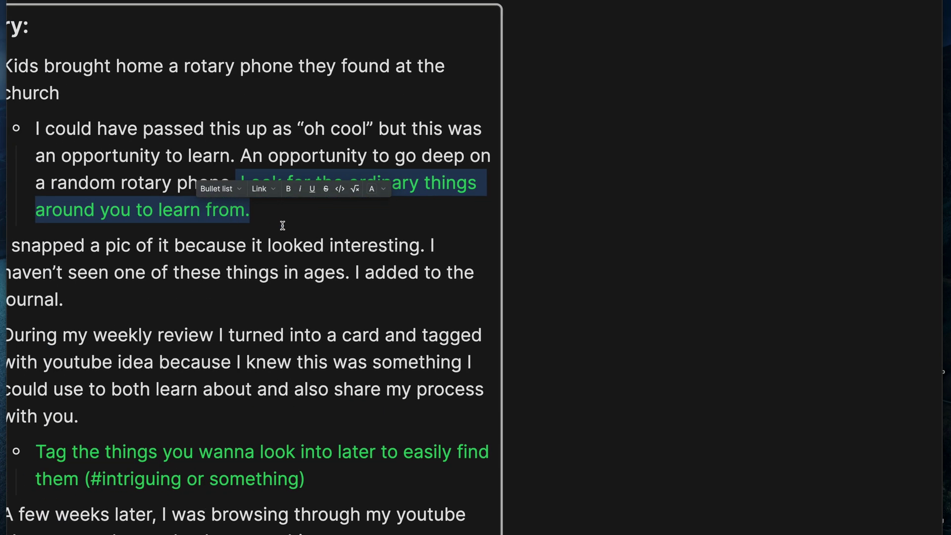
click(375, 233)
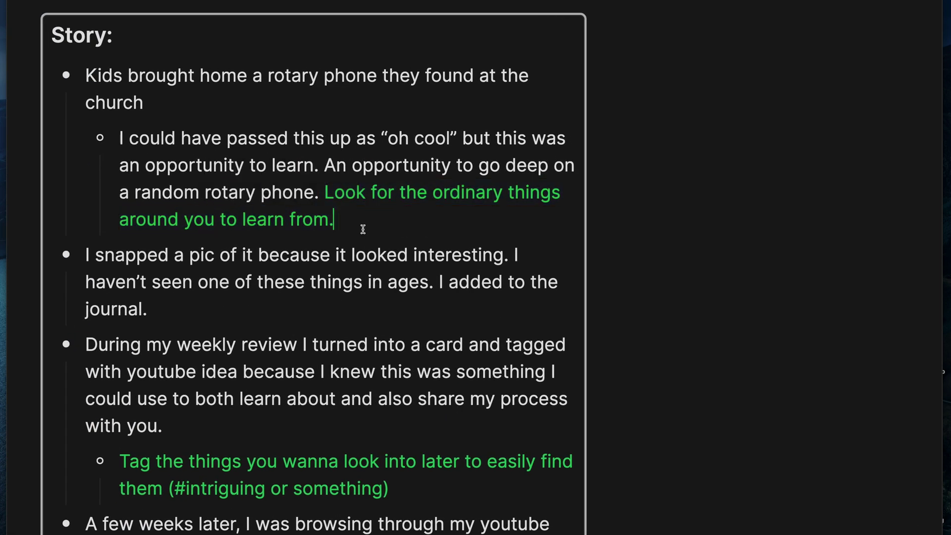
drag(337, 218, 323, 193)
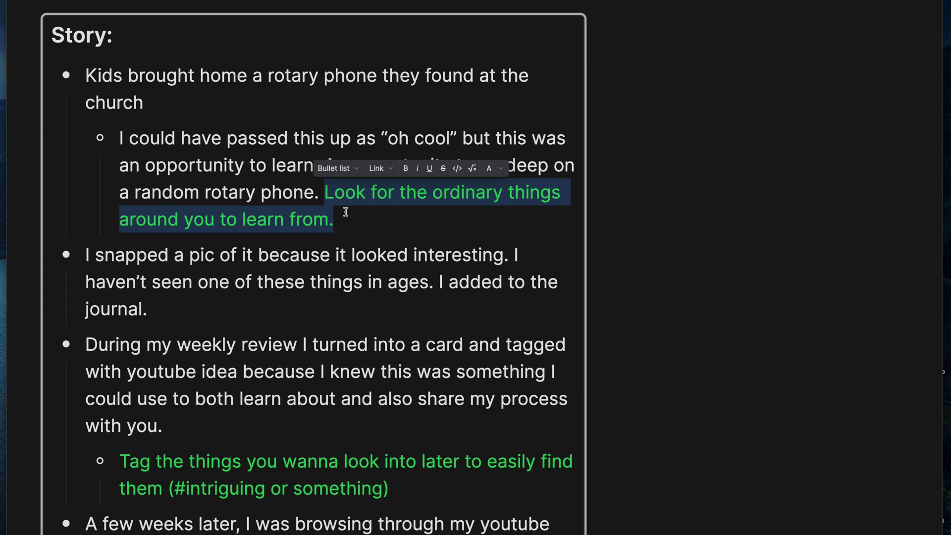
click(644, 265)
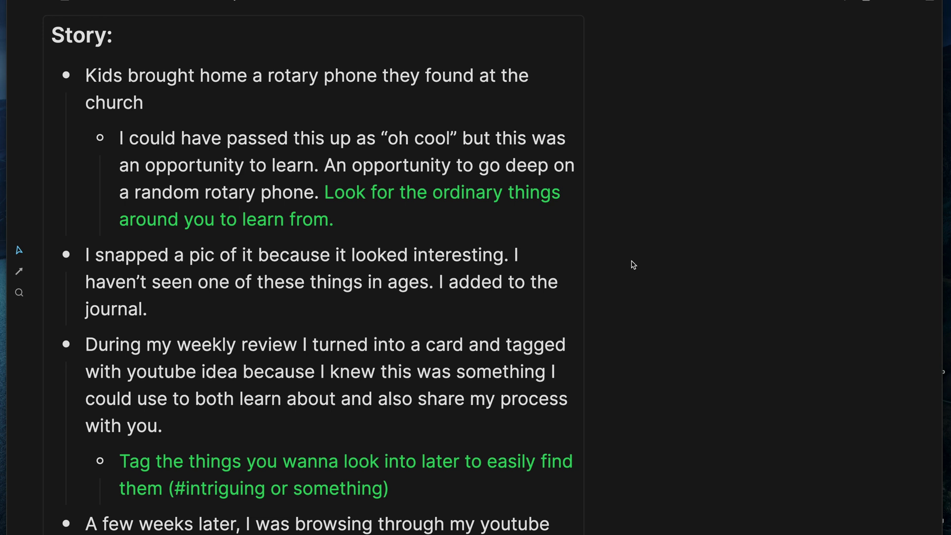
Select the Story card's whole second bullet paragraph, then leave text editing
scroll(632, 264, down, 1)
click(304, 251)
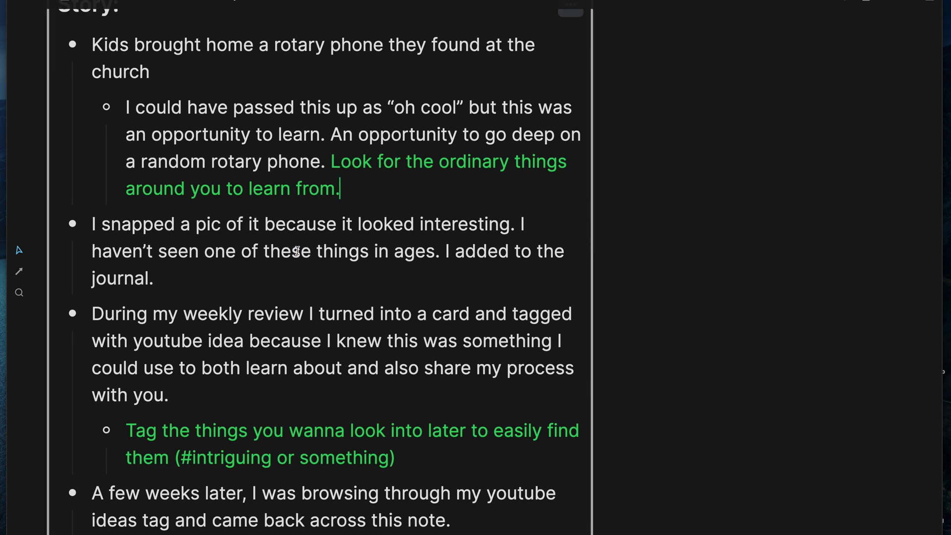
triple_click(306, 253)
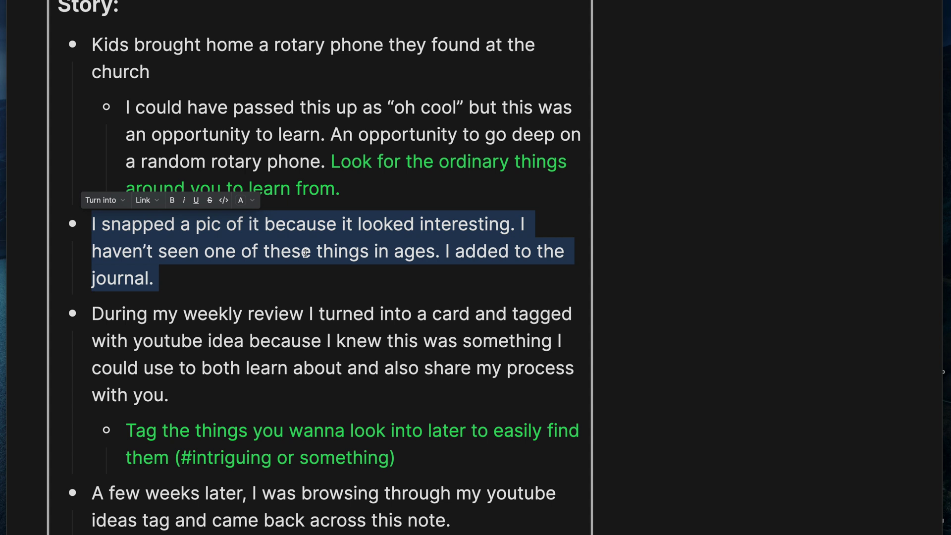
click(689, 304)
scroll(689, 303, down, 5)
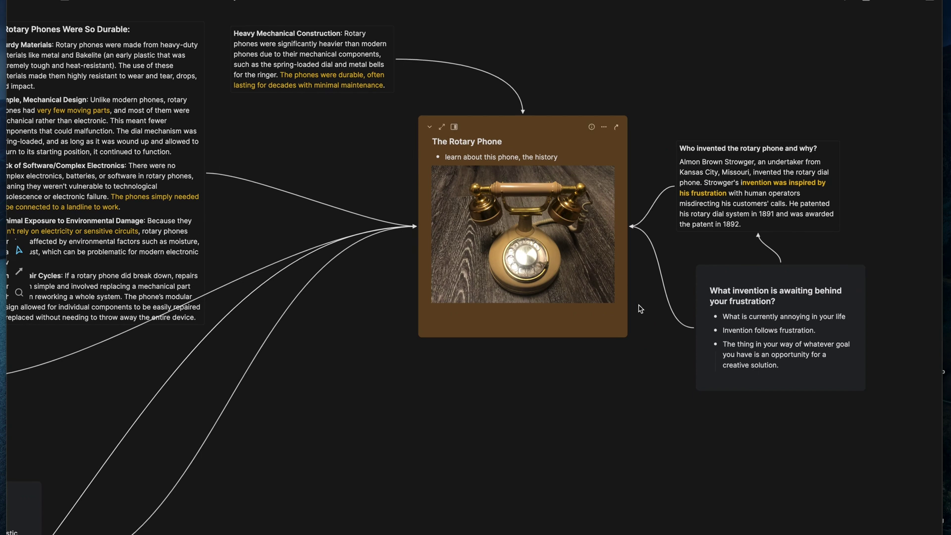
View the Rotary Phone card's details and backlinks, then close them
click(599, 290)
scroll(598, 184, up, 3)
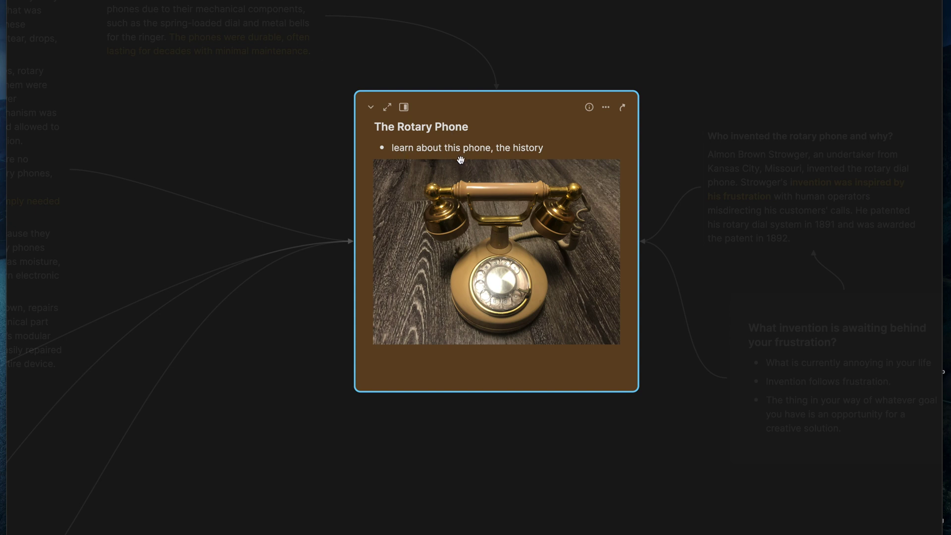
click(589, 107)
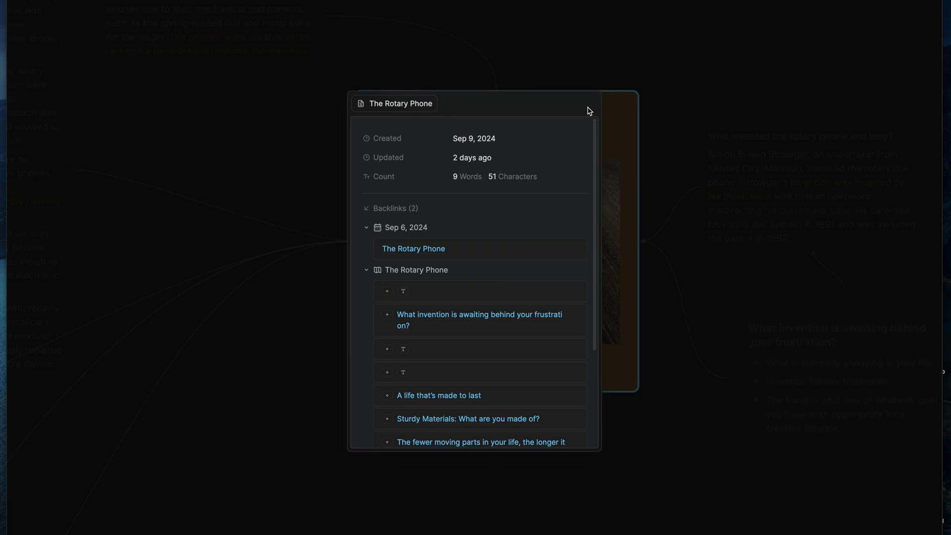
scroll(541, 206, down, 2)
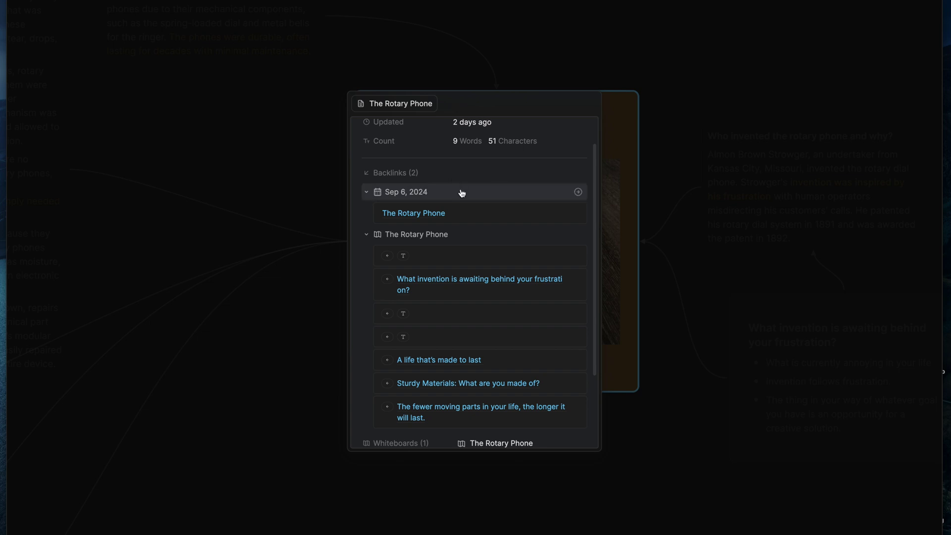
click(283, 147)
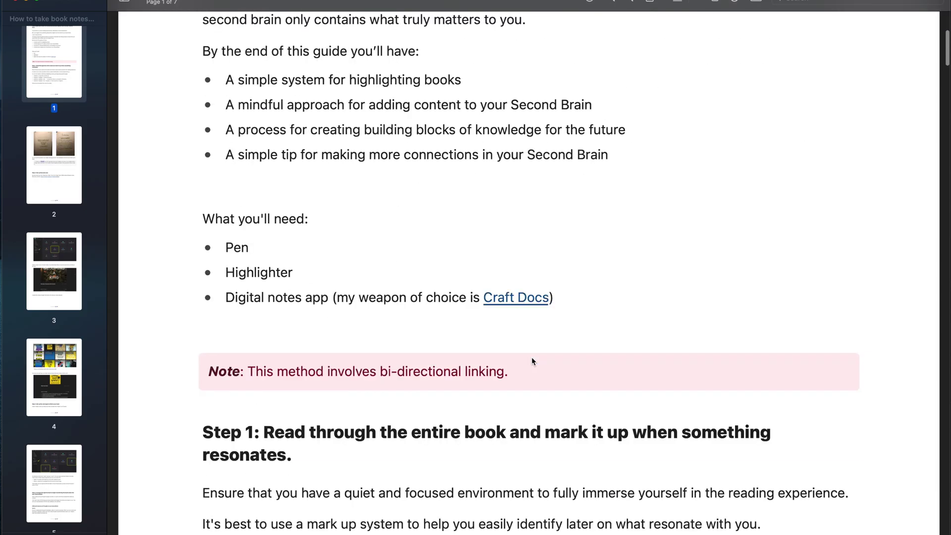
Scroll the book-notes guide PDF down to its closing thank-you paragraph
scroll(533, 361, down, 15)
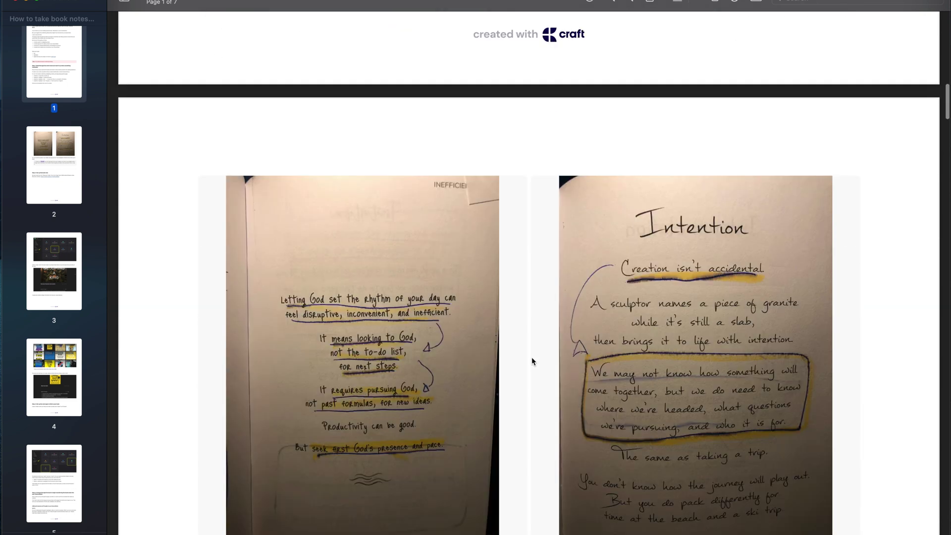
scroll(532, 361, down, 15)
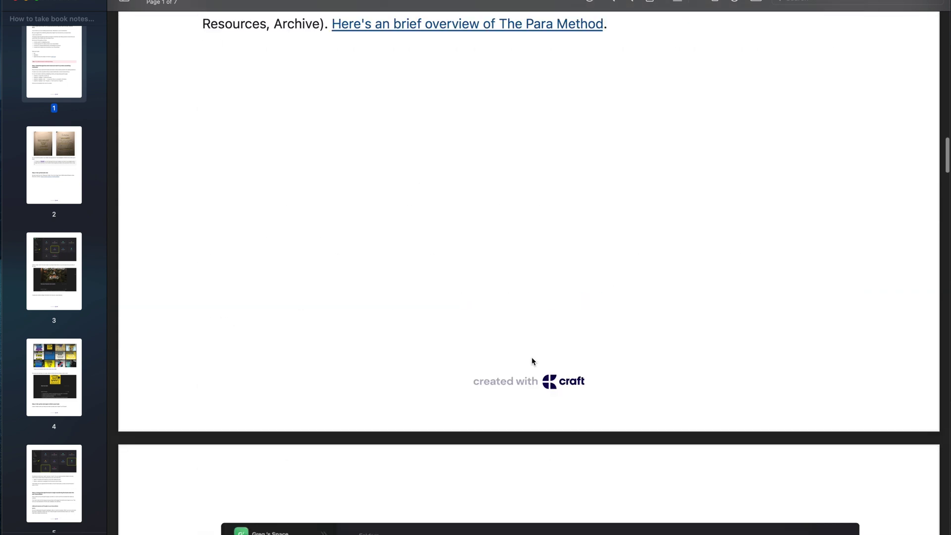
scroll(532, 360, down, 15)
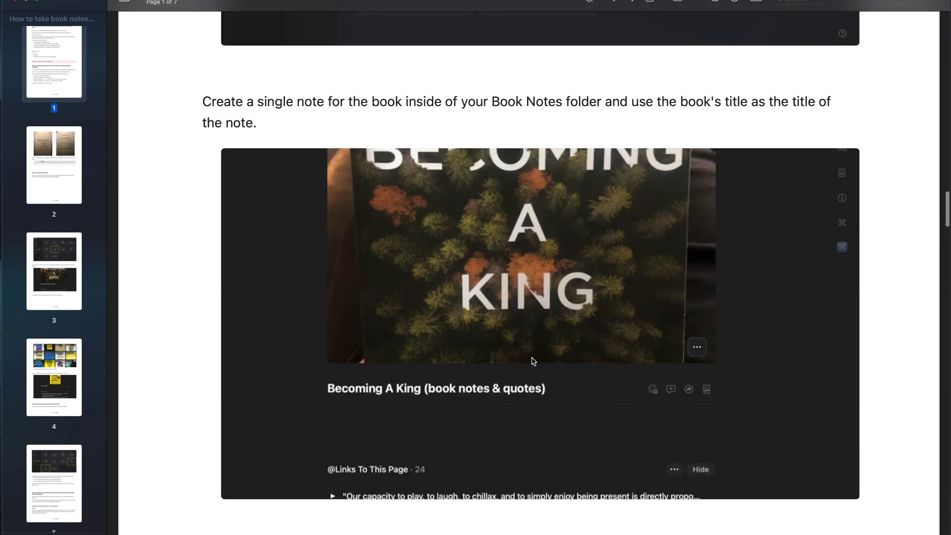
scroll(533, 361, down, 15)
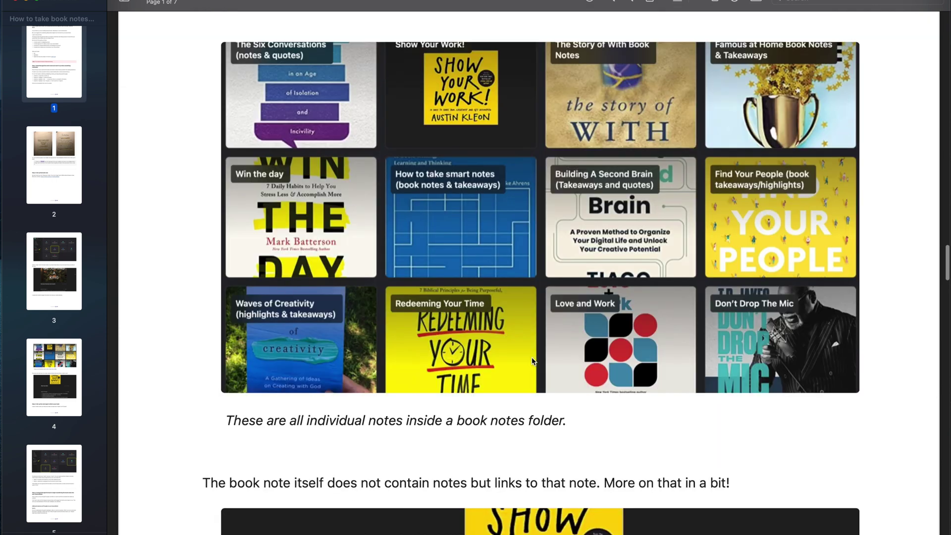
scroll(533, 361, down, 15)
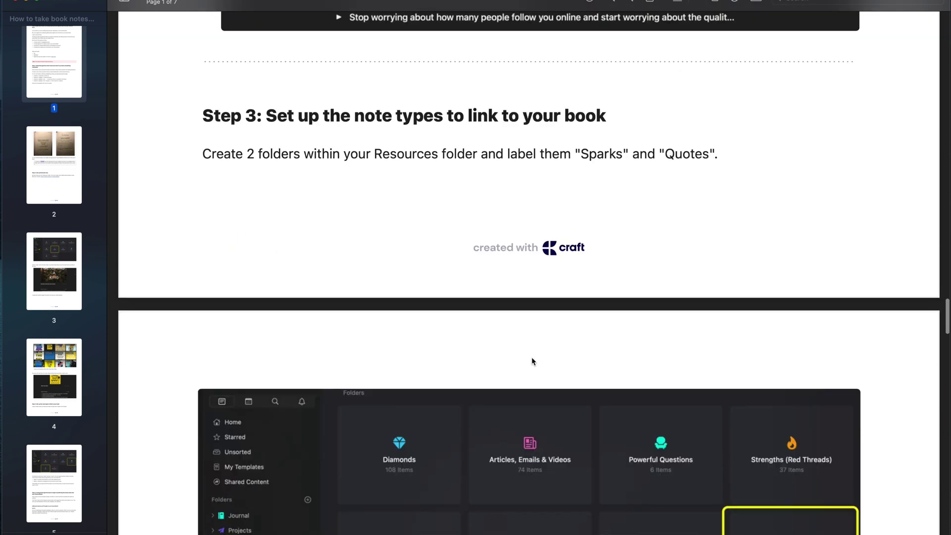
scroll(533, 360, down, 15)
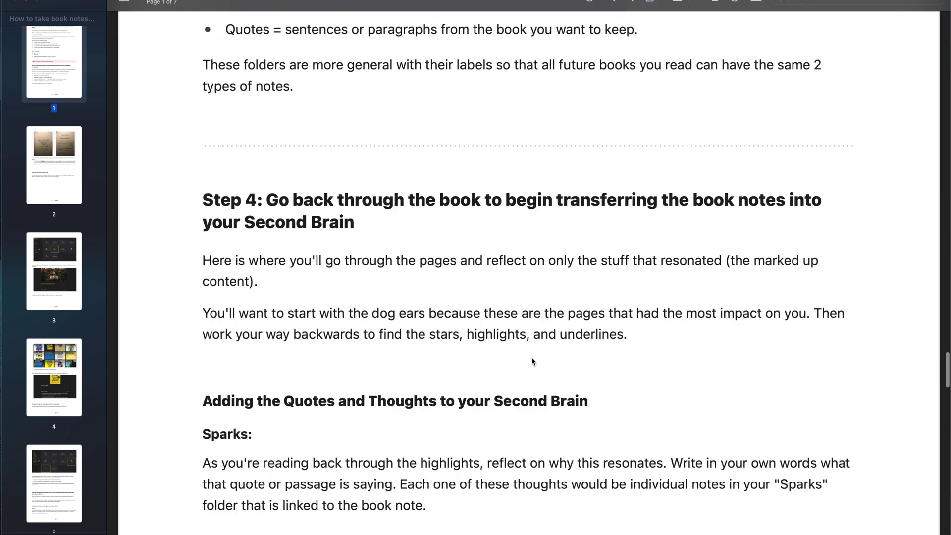
scroll(532, 361, down, 15)
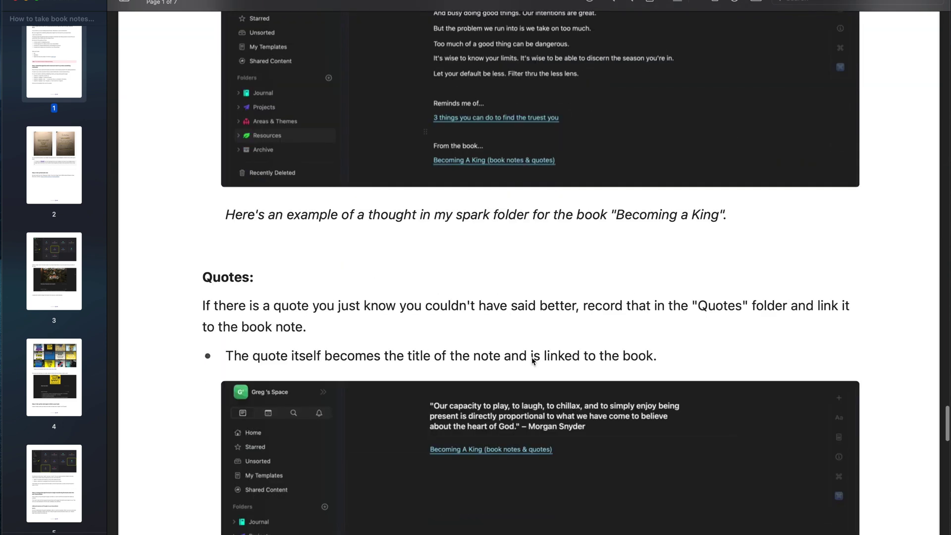
scroll(532, 360, down, 15)
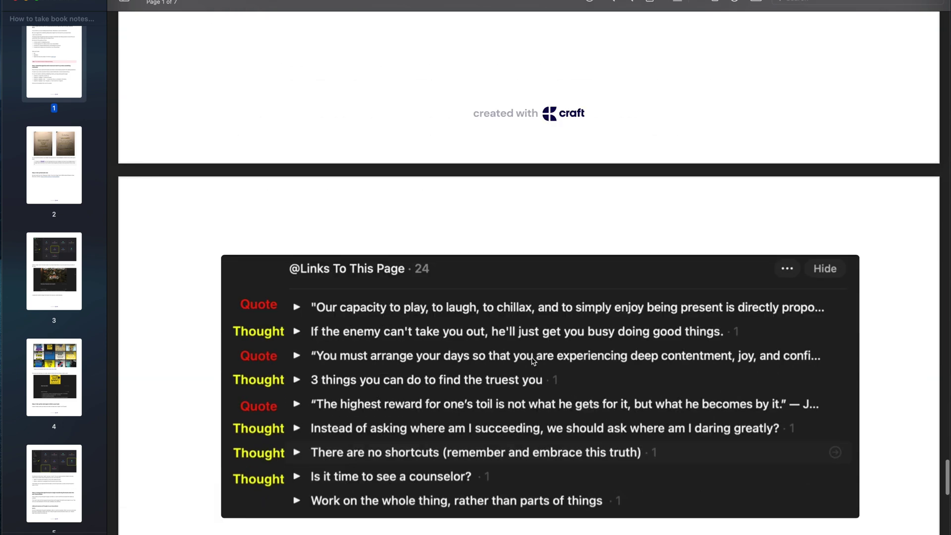
scroll(532, 361, down, 4)
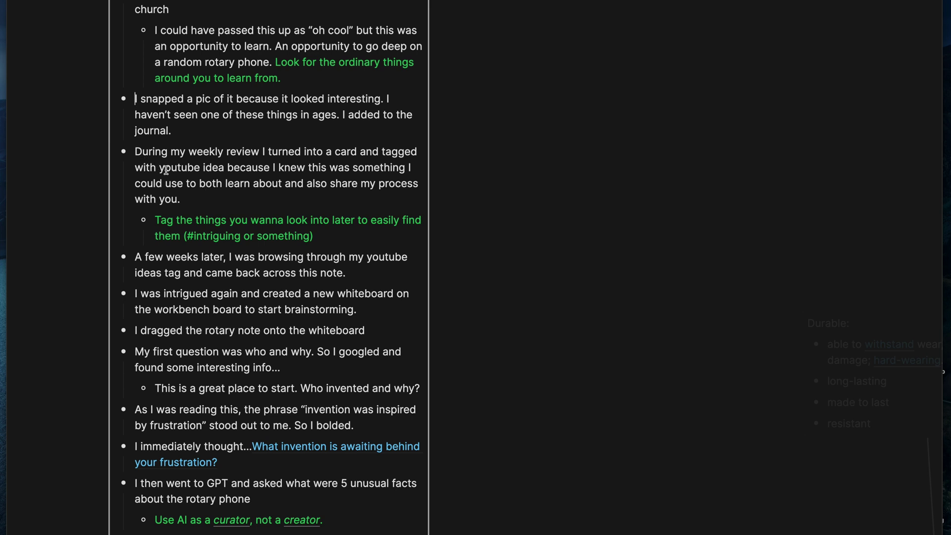
drag(160, 169, 225, 169)
click(223, 185)
drag(157, 221, 218, 236)
click(184, 236)
drag(158, 221, 323, 238)
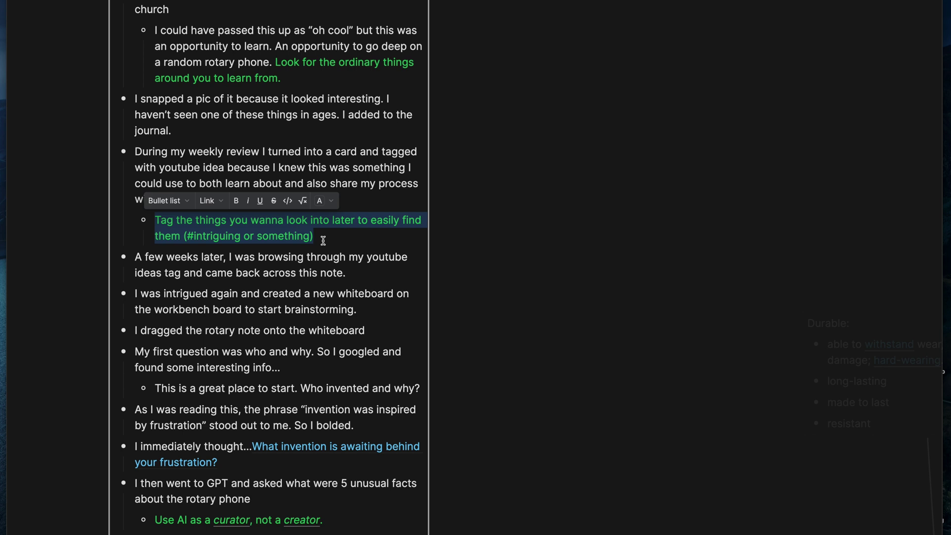
click(223, 236)
double_click(223, 236)
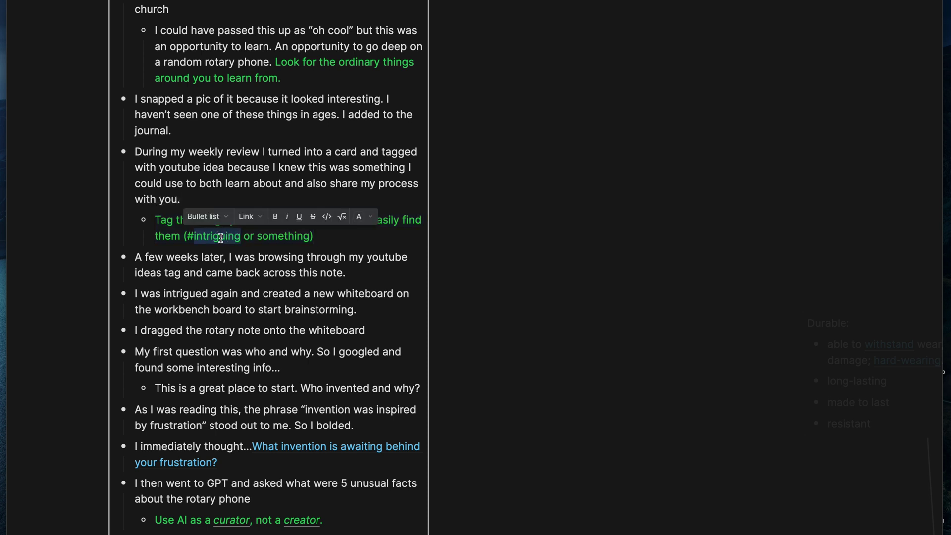
click(194, 236)
drag(187, 235, 238, 237)
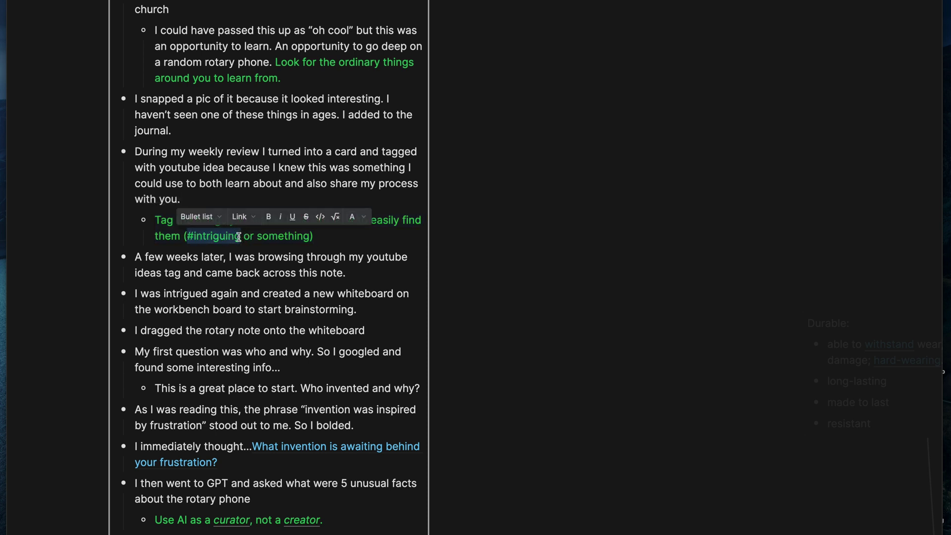
click(492, 280)
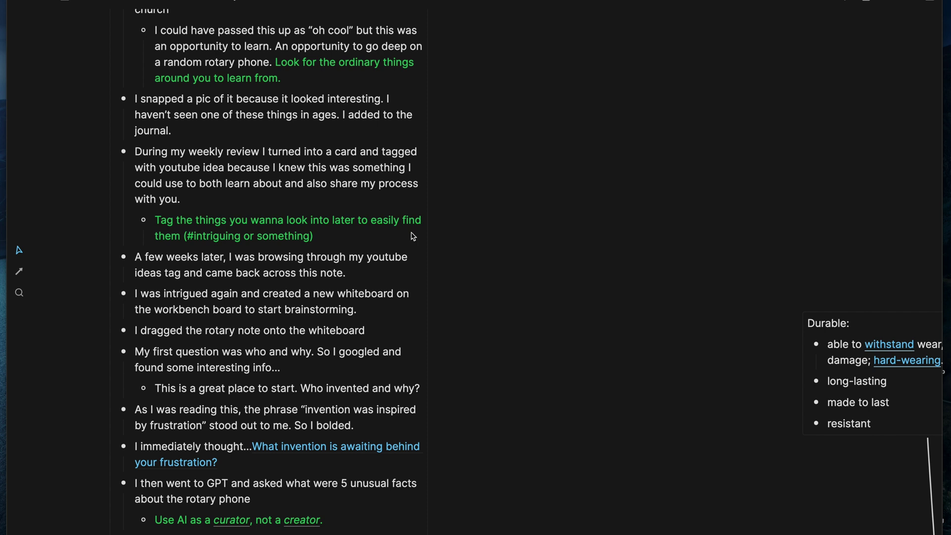
Open the youtube idea tag from the Tag overview: 33 No Status cards, 13 under 'This sounds exciting!'
mouse_move(68, 5)
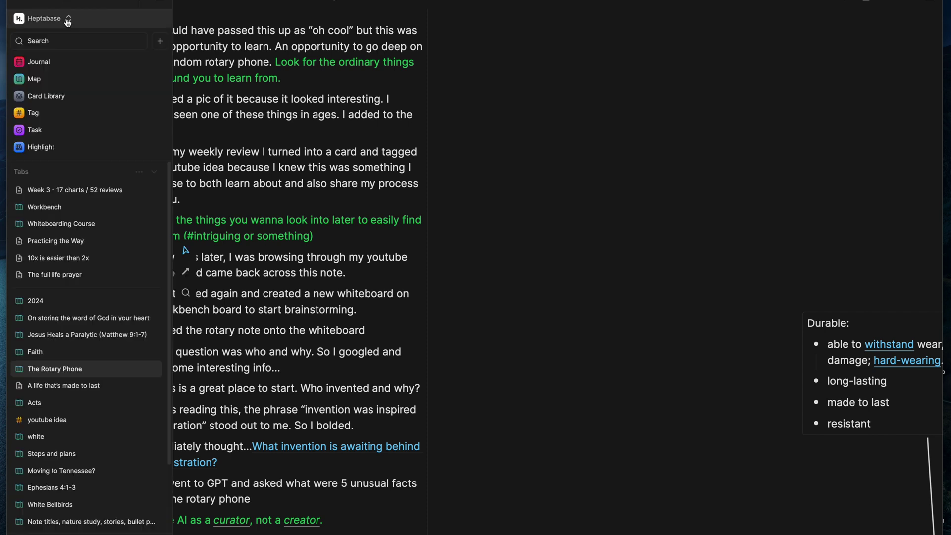
click(70, 115)
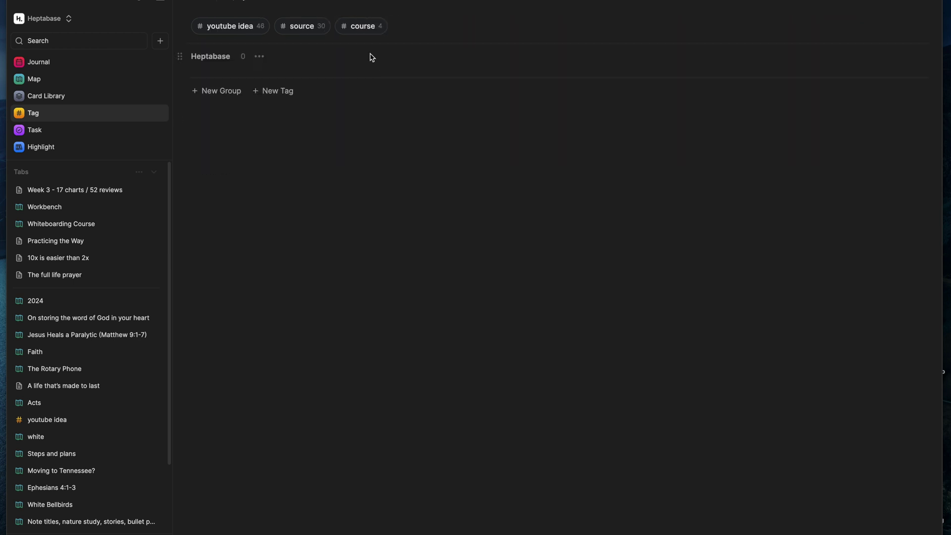
click(240, 28)
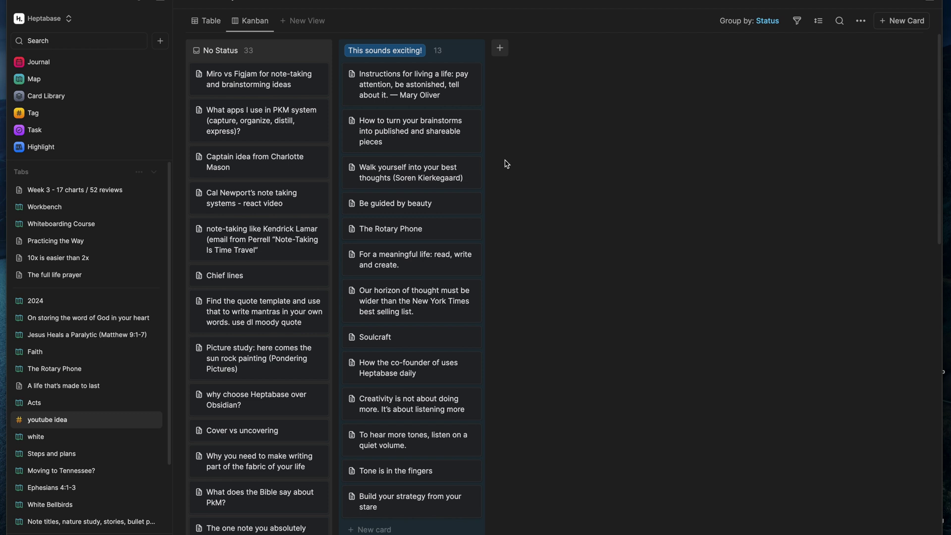
scroll(505, 161, down, 1)
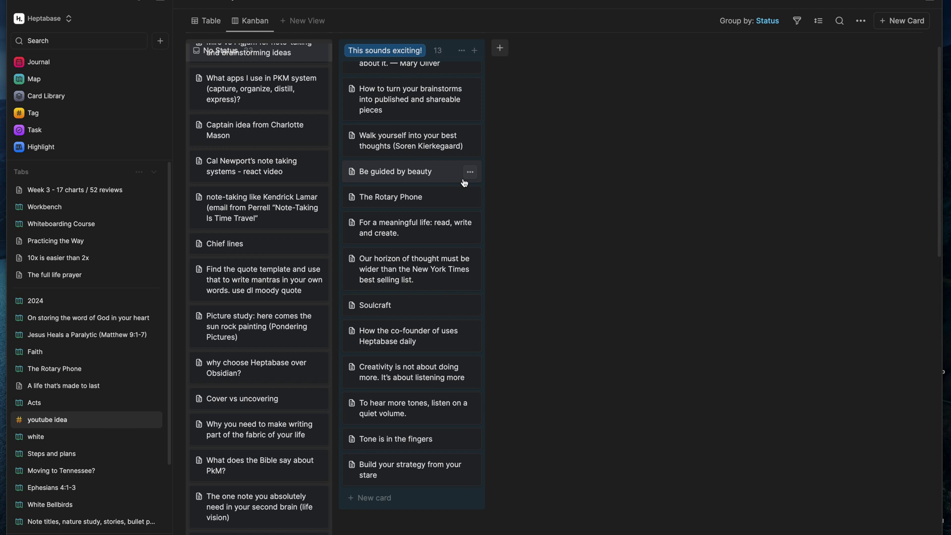
Leave the youtube idea Kanban and return to The Rotary Phone whiteboard
mouse_move(470, 199)
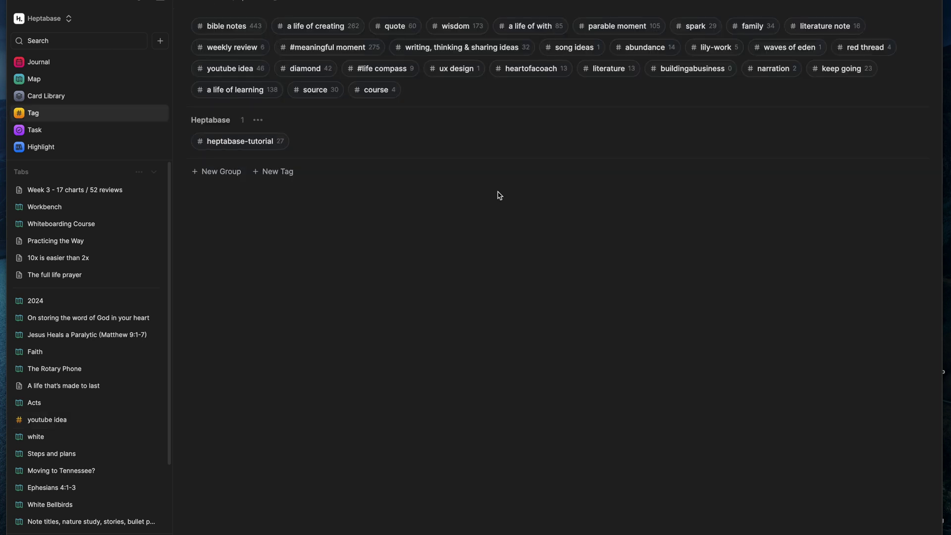
click(192, 9)
Hide the sidebar, select and deselect a paragraph, then open the Map of all whiteboards
scroll(484, 240, left, 2)
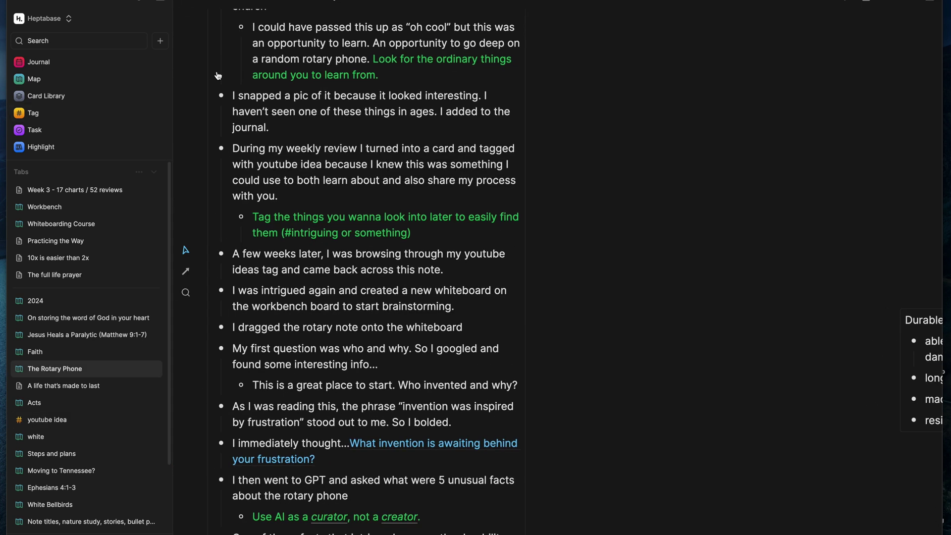
click(167, 7)
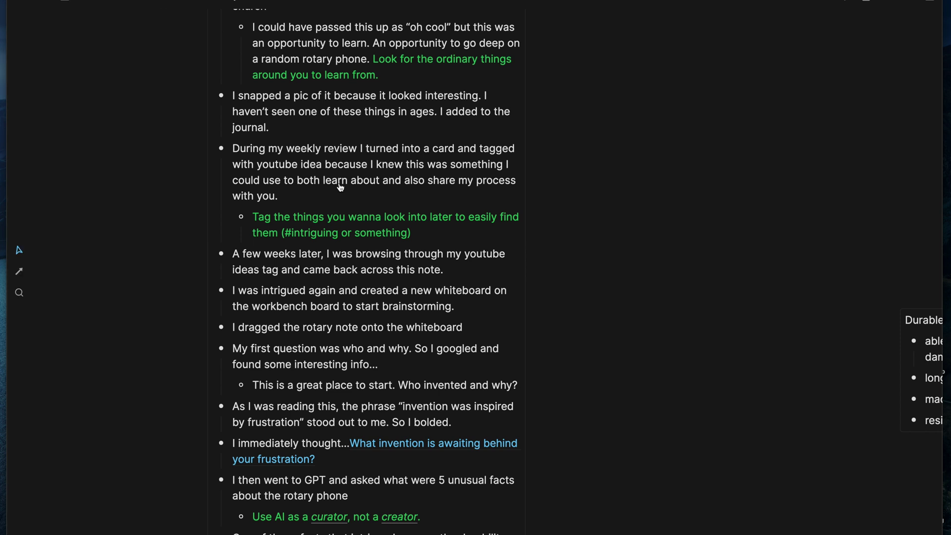
scroll(334, 182, down, 2)
scroll(334, 182, down, 3)
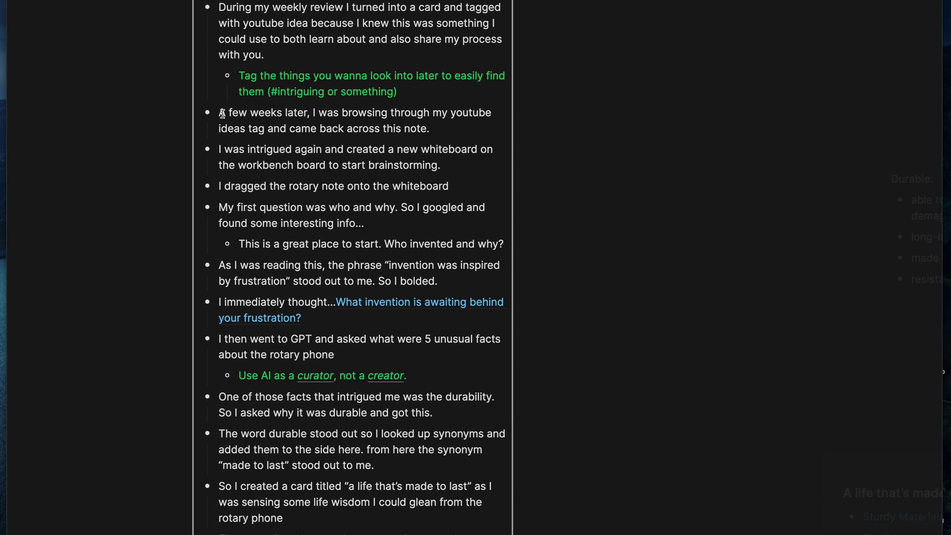
drag(219, 113, 443, 138)
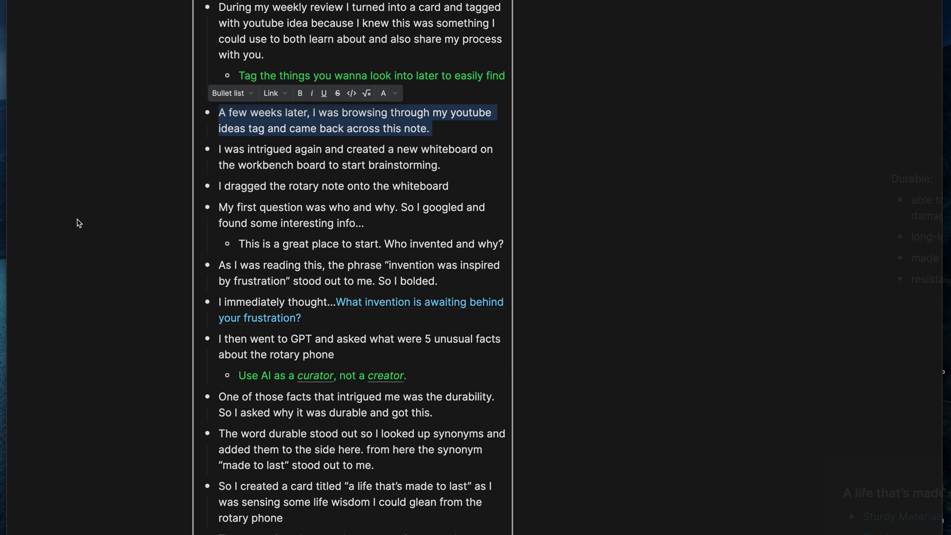
key(Escape)
mouse_move(67, 1)
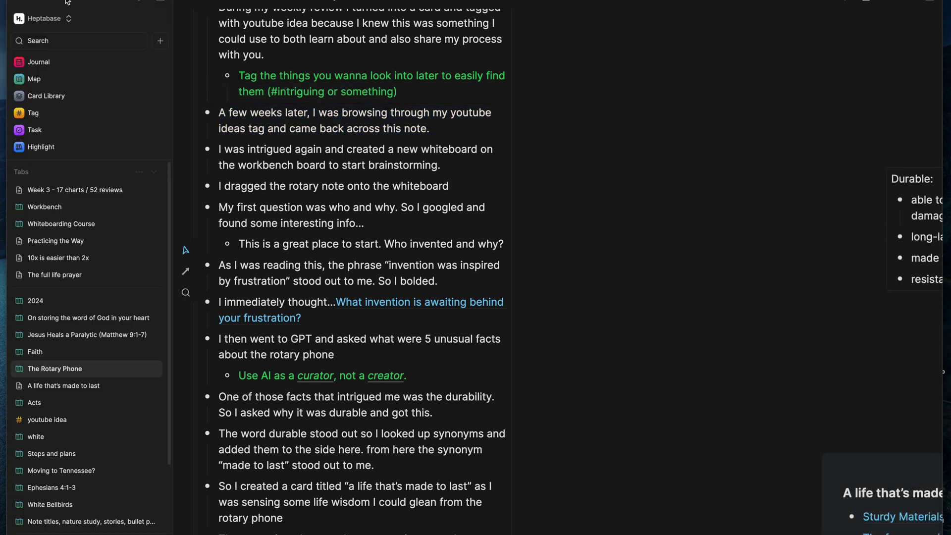
click(68, 85)
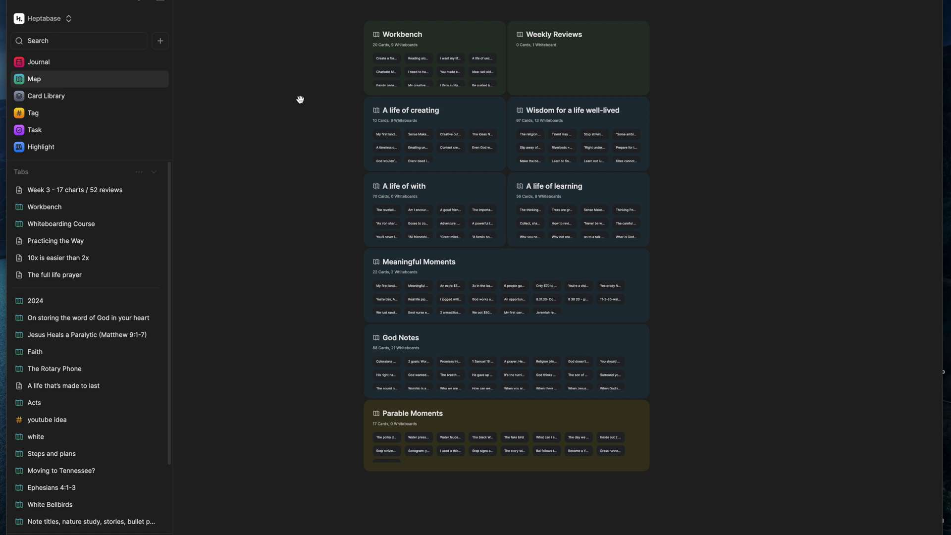
Recentre the Map, dismiss the empty-area options menu, and open the Workbench whiteboard
click(327, 52)
drag(327, 51, 390, 69)
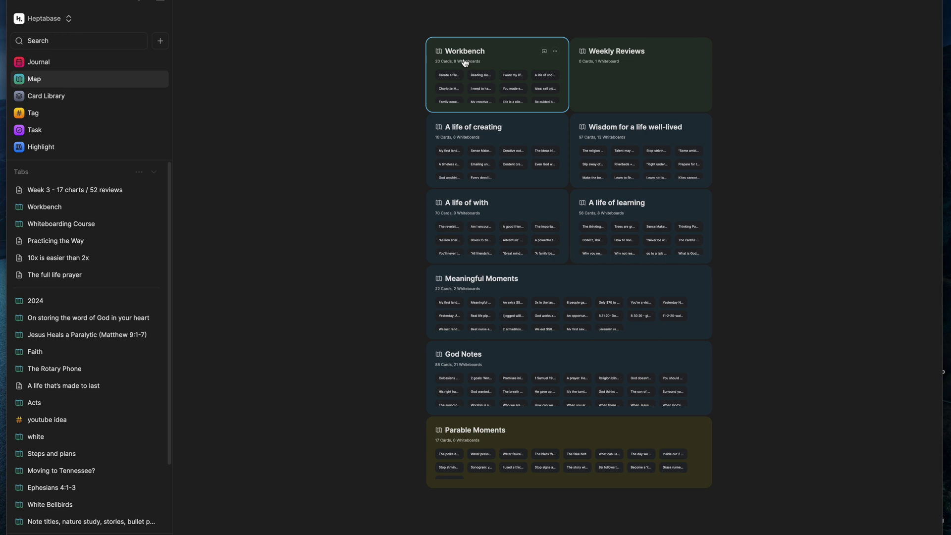
right_click(342, 83)
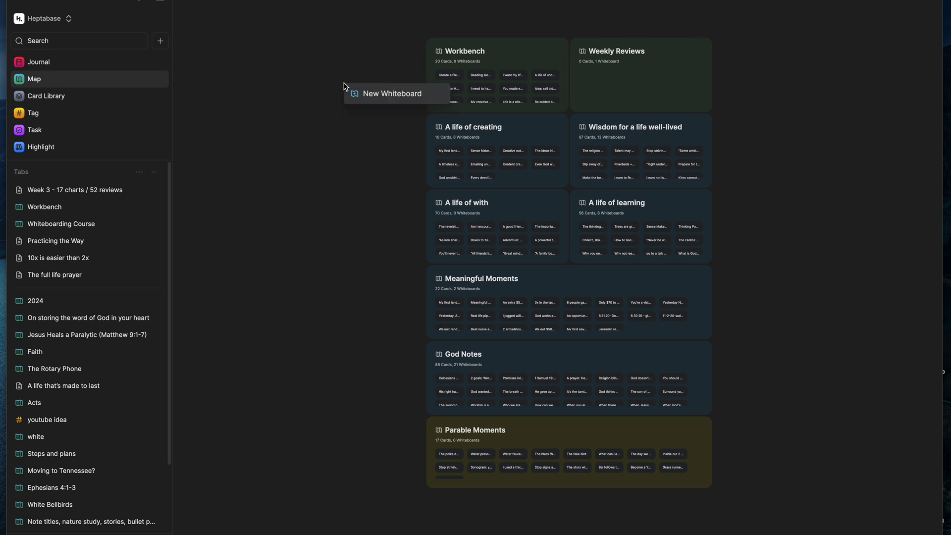
click(373, 137)
click(464, 42)
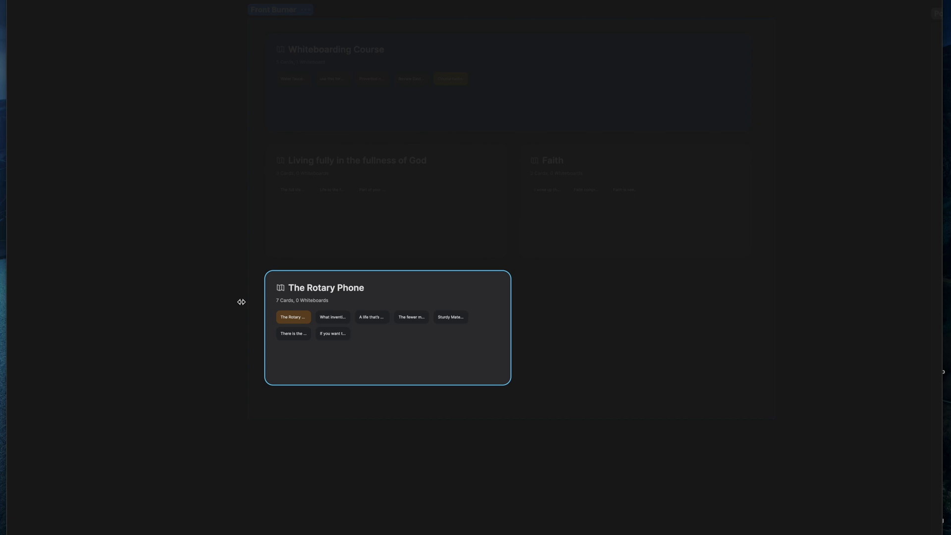
Open The Rotary Phone whiteboard from Workbench and pan across its cards
click(210, 324)
right_click(210, 327)
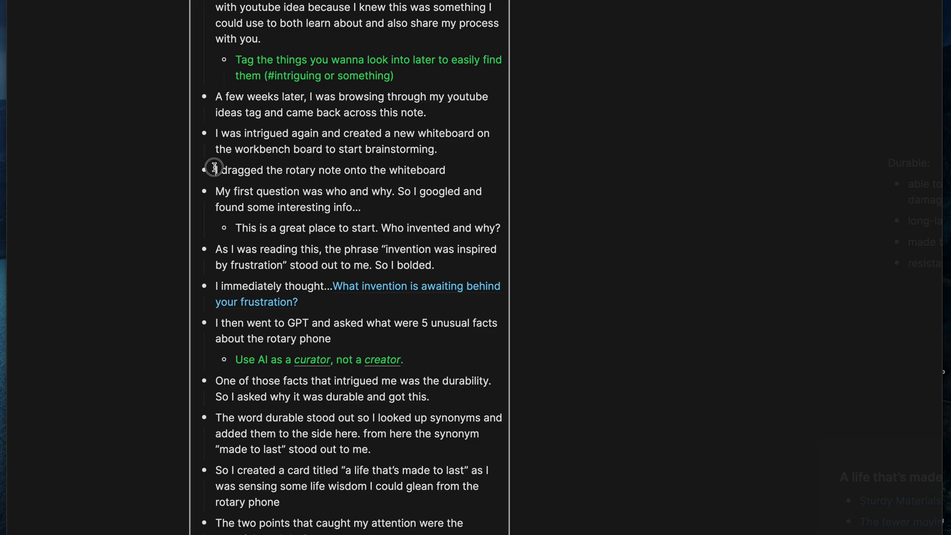
drag(215, 167, 458, 171)
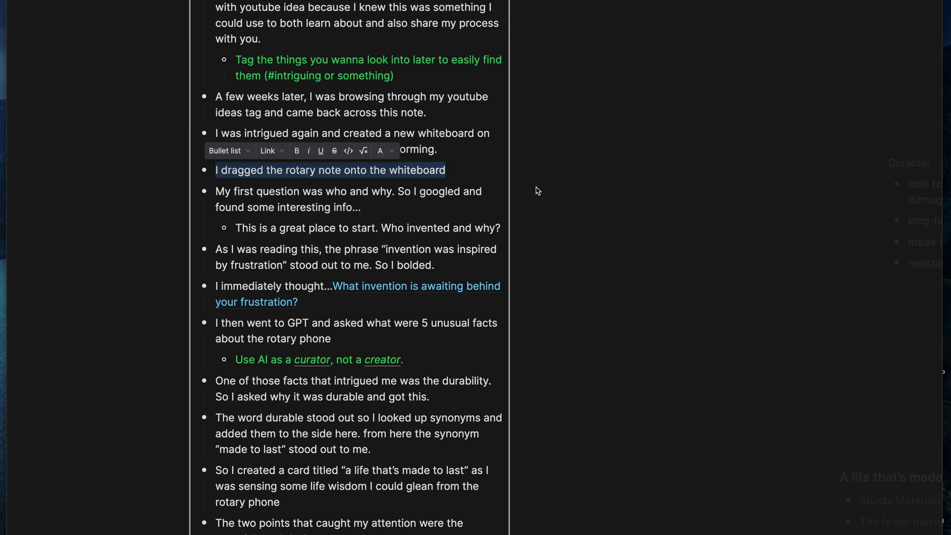
click(578, 207)
scroll(578, 208, right, 10)
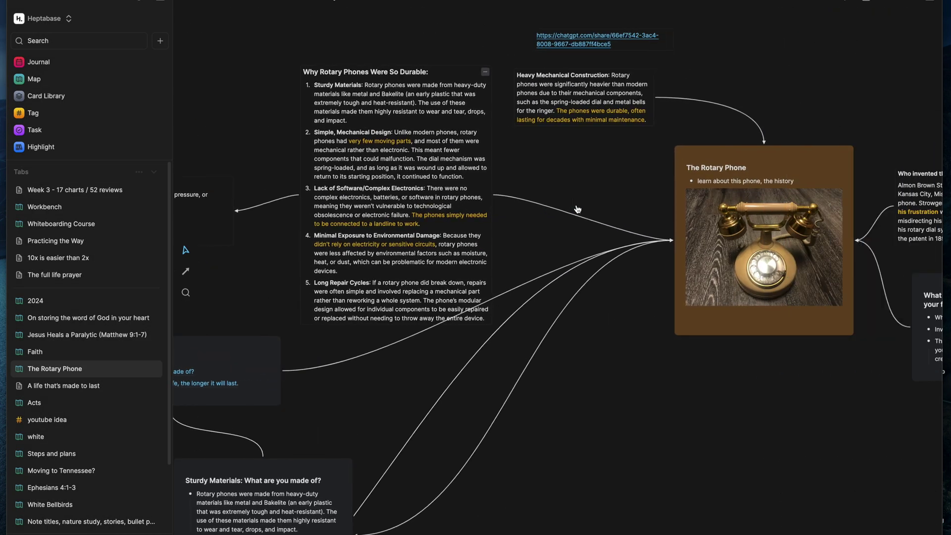
scroll(578, 208, right, 6)
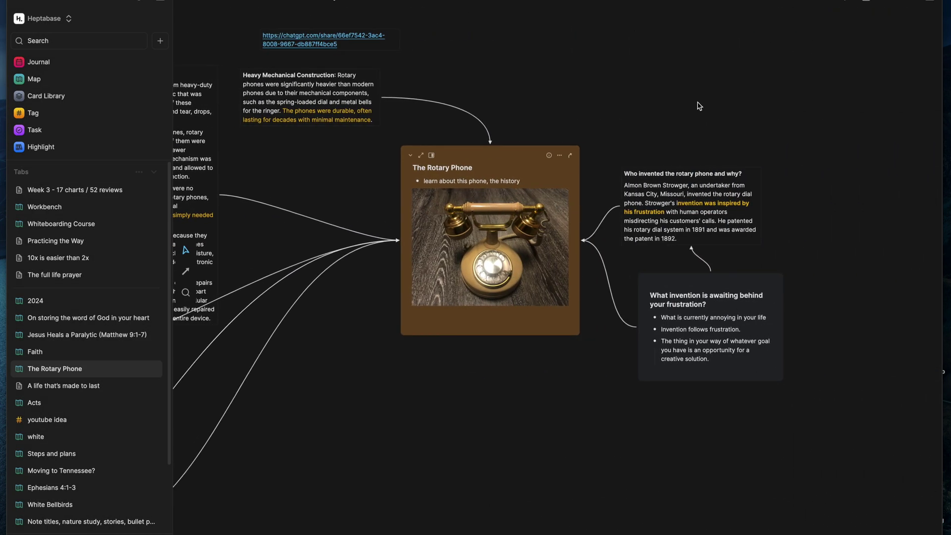
Drag the 'If the mind wasn't important…' quote card from the Card Library onto the whiteboard
click(845, 2)
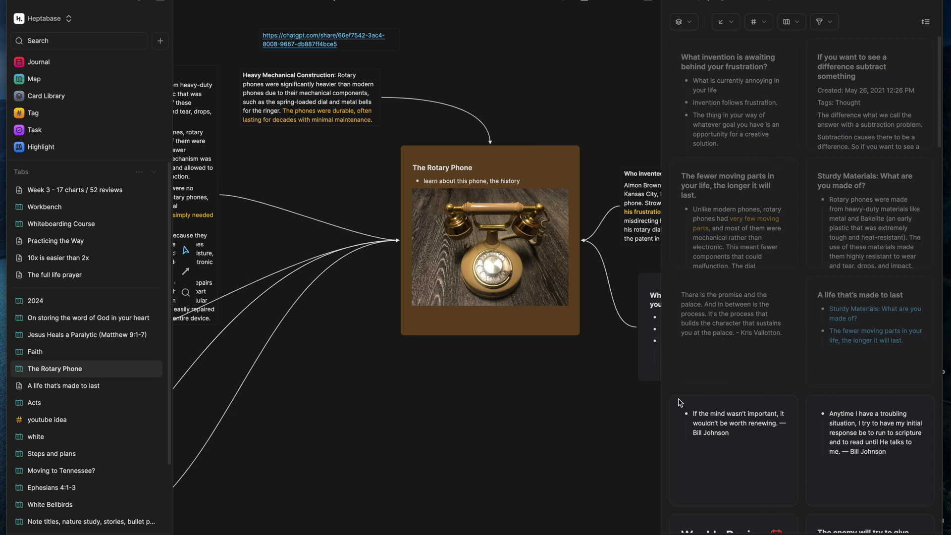
drag(714, 427, 684, 431)
scroll(484, 246, left, 10)
Select the 'My first question' paragraph in the long story card, then exit editing with Ctrl+\
scroll(485, 246, left, 10)
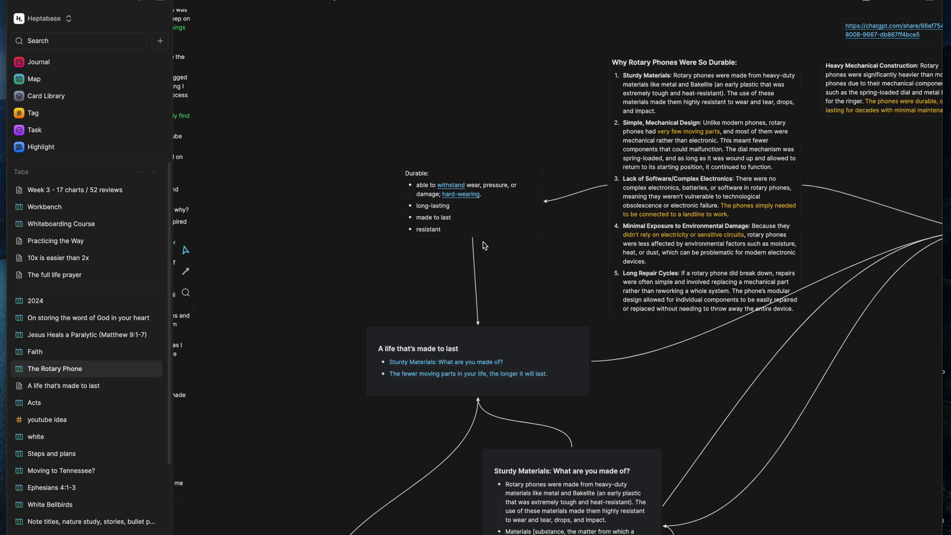
scroll(375, 165, up, 3)
scroll(375, 165, up, 3)
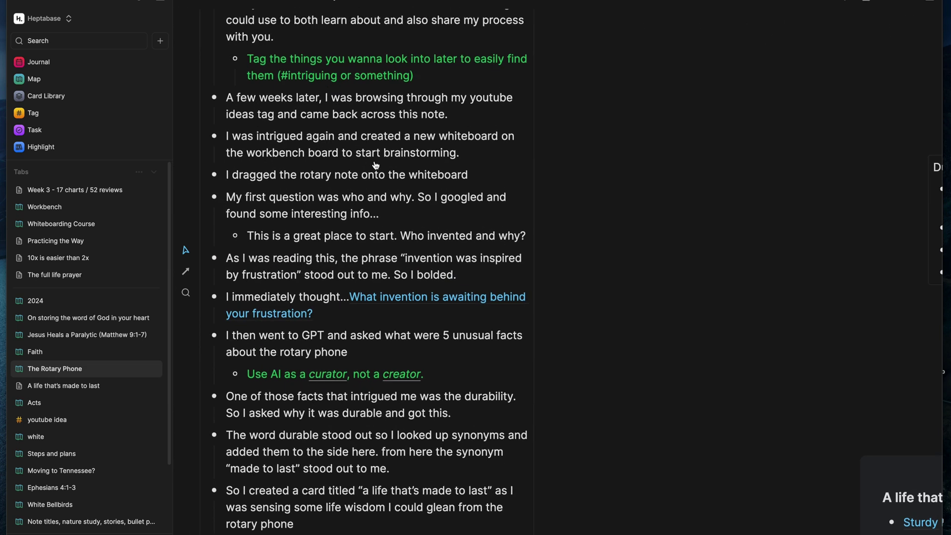
click(372, 244)
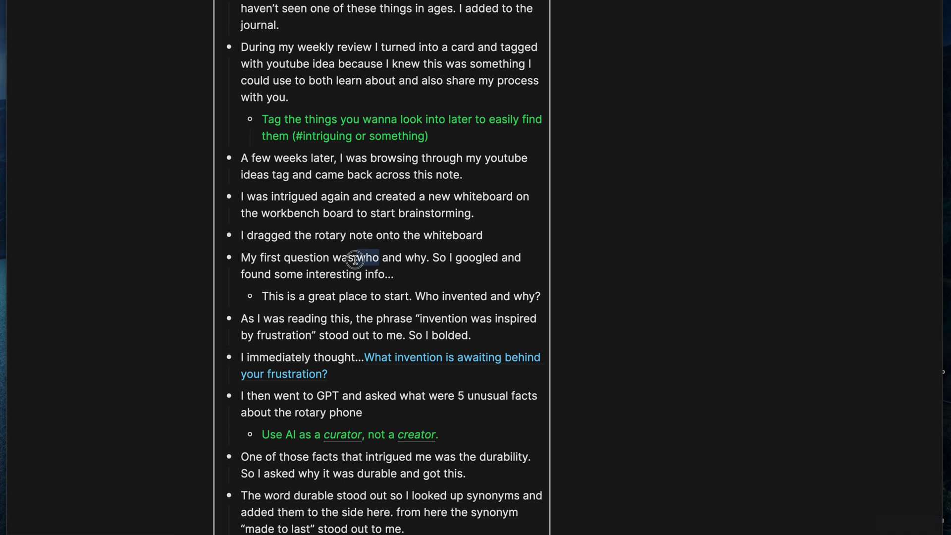
triple_click(368, 261)
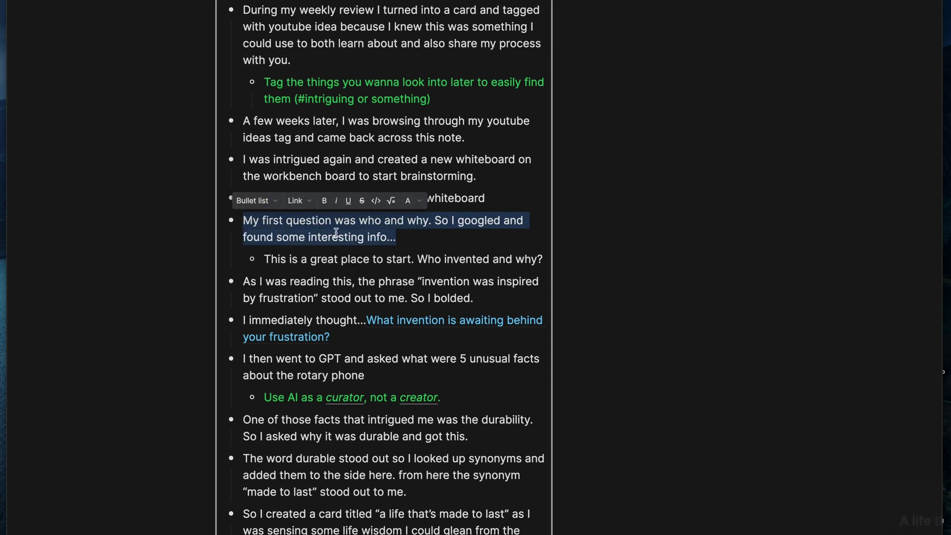
click(390, 241)
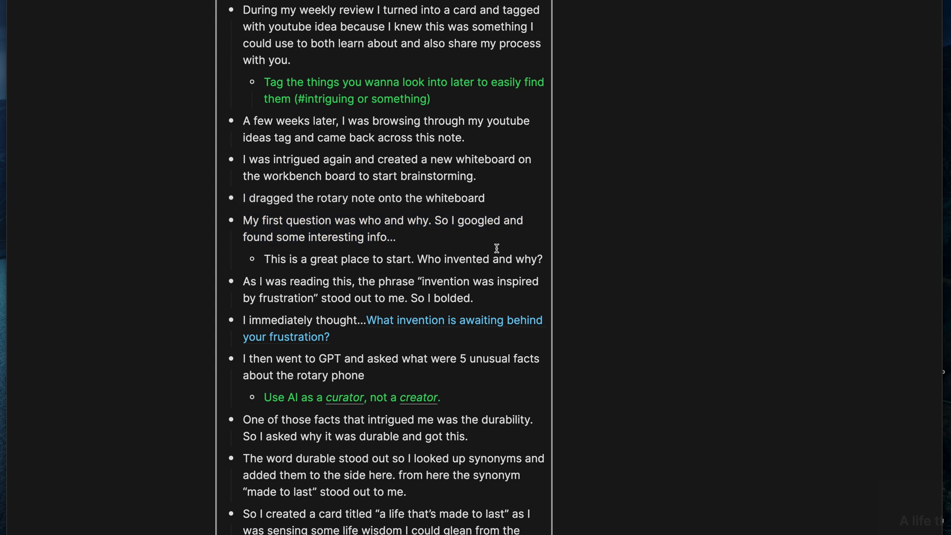
key(ctrl+backslash)
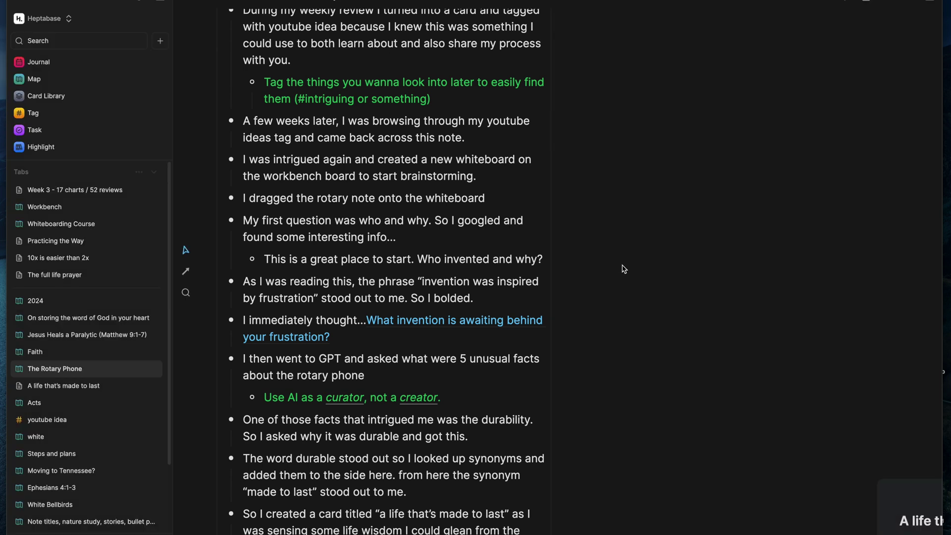
scroll(625, 269, right, 10)
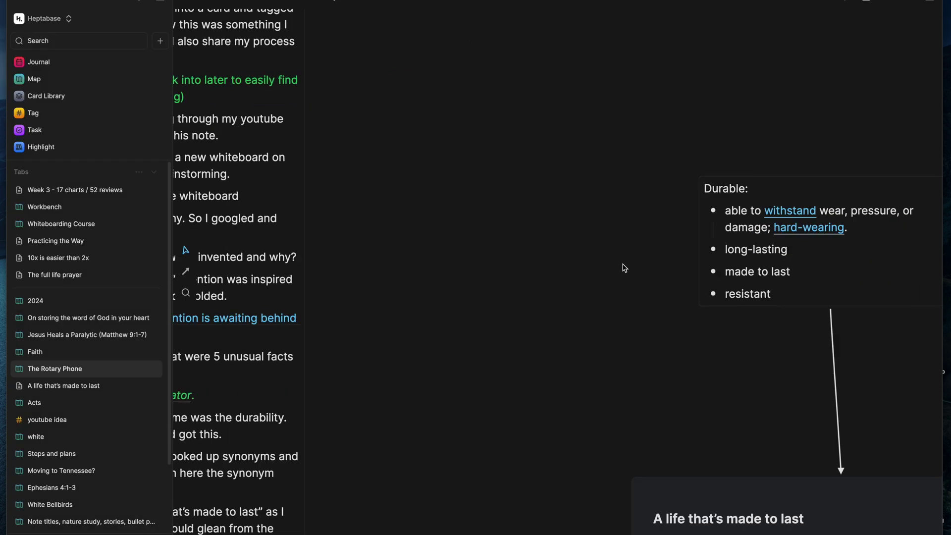
scroll(625, 269, right, 5)
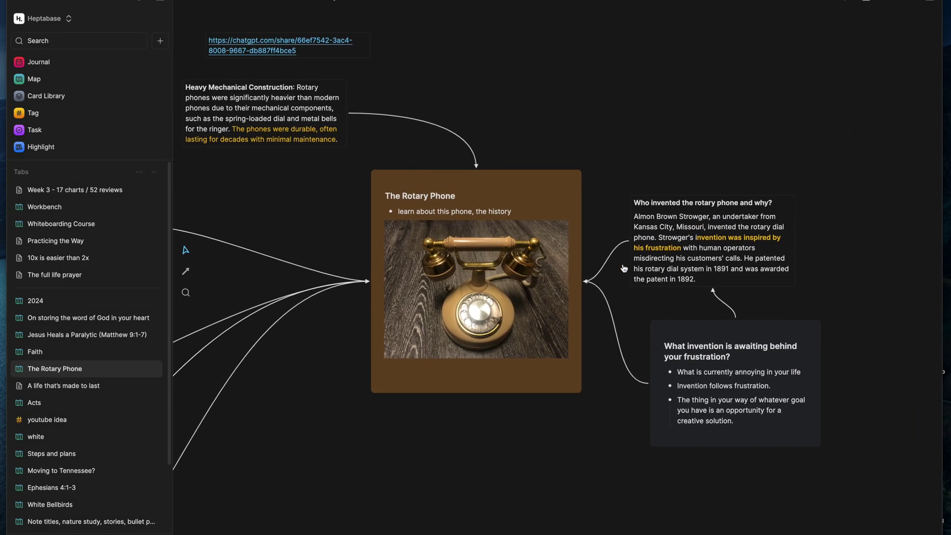
click(661, 223)
scroll(674, 231, right, 3)
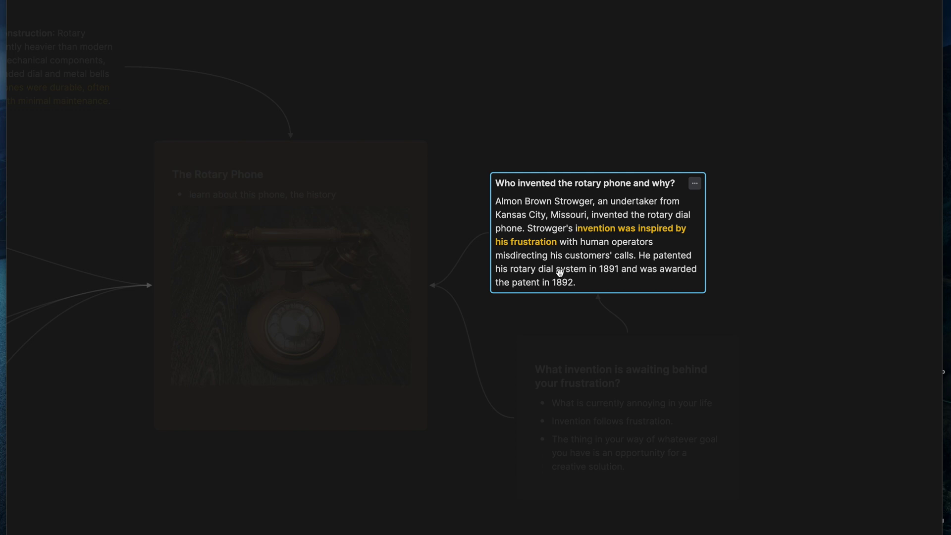
double_click(569, 215)
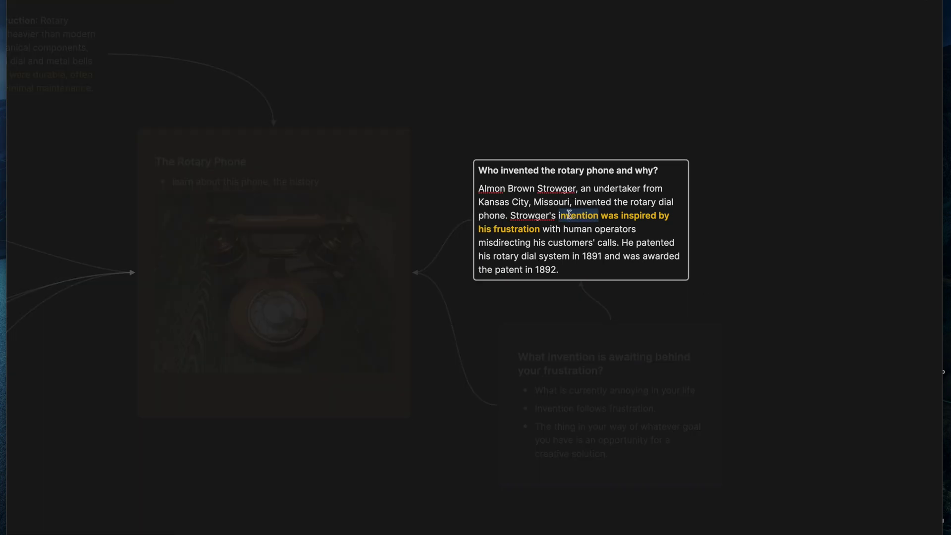
drag(560, 215, 541, 224)
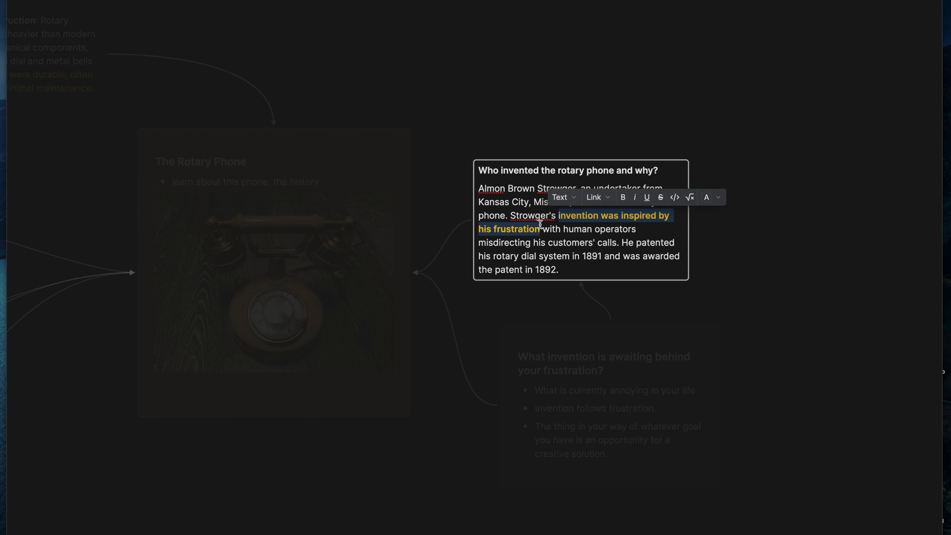
click(494, 303)
scroll(496, 298, down, 3)
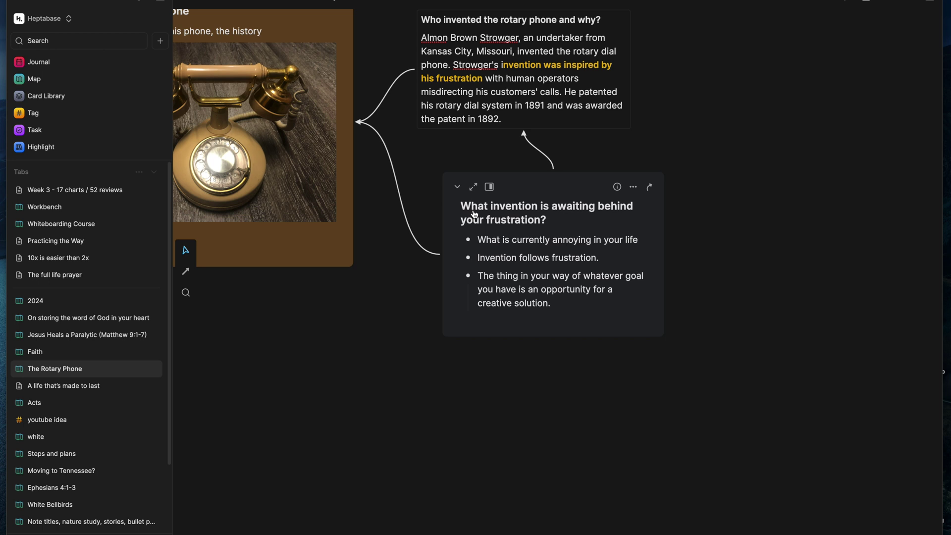
click(449, 198)
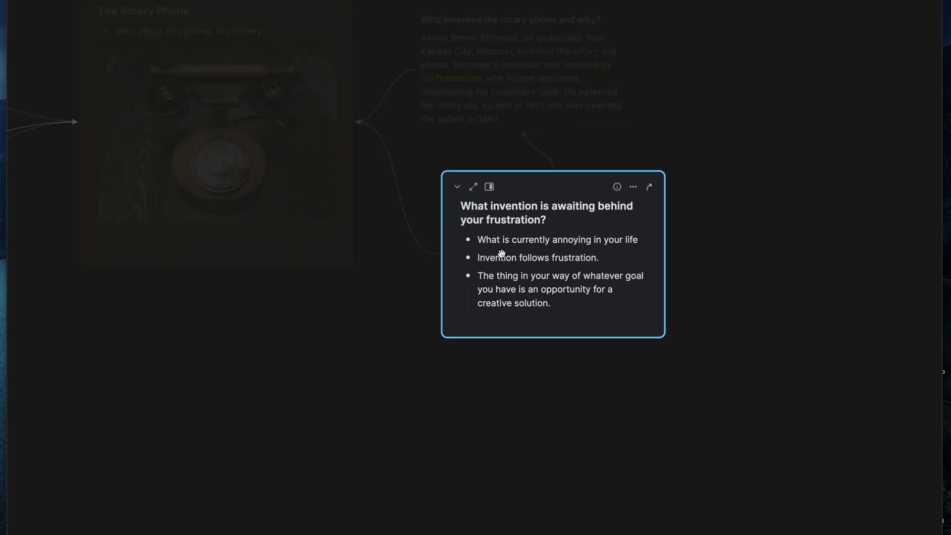
click(450, 392)
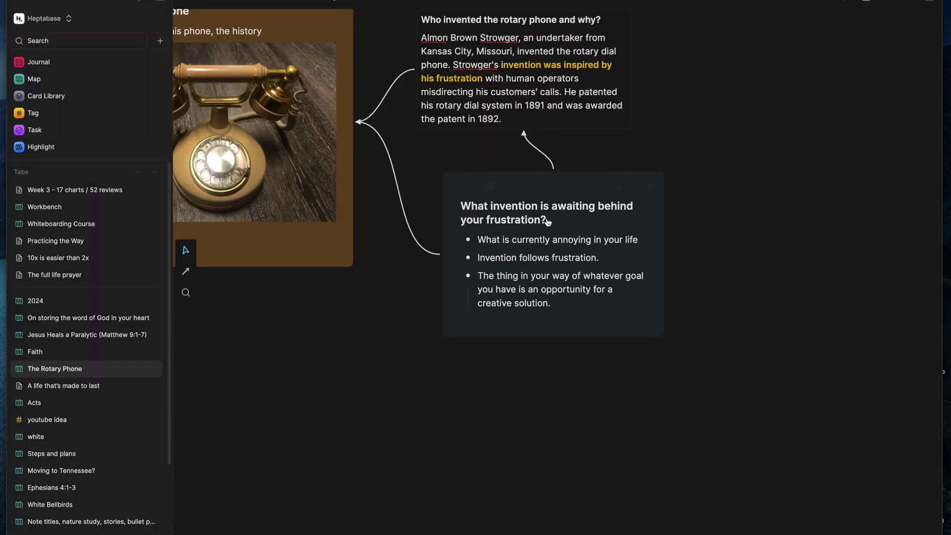
scroll(504, 75, up, 2)
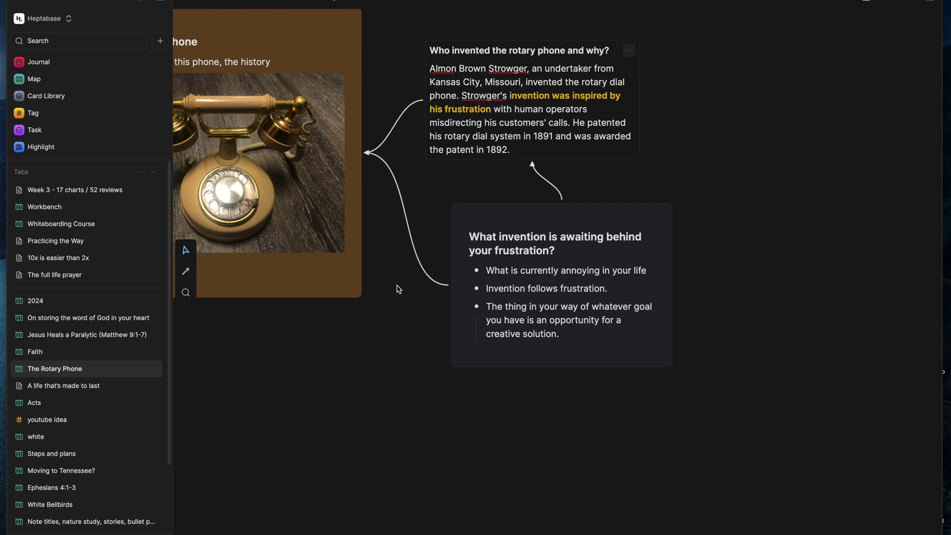
scroll(337, 73, left, 5)
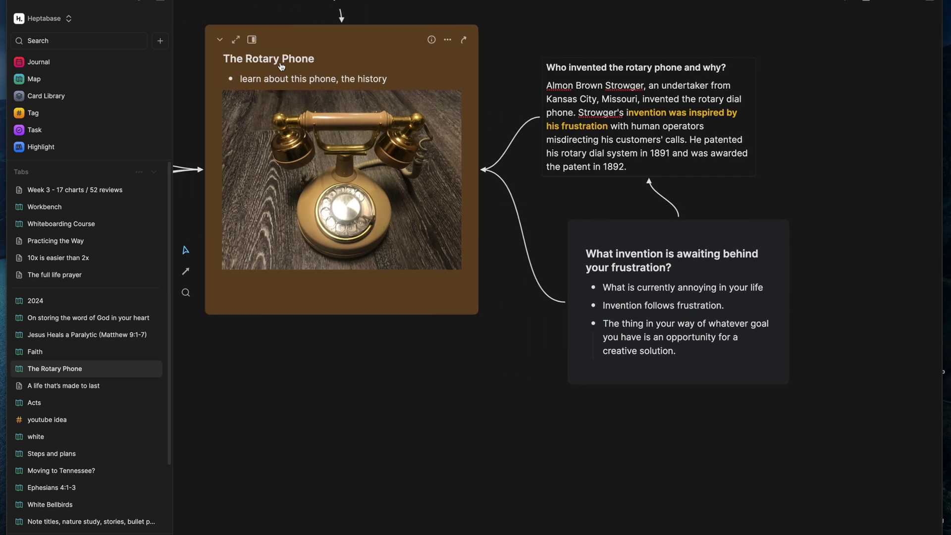
scroll(314, 79, right, 6)
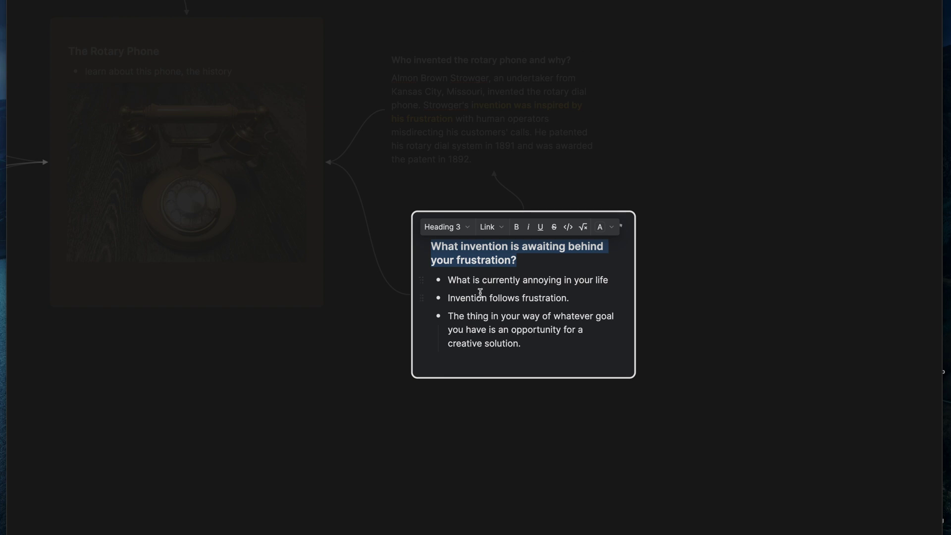
click(480, 292)
click(562, 299)
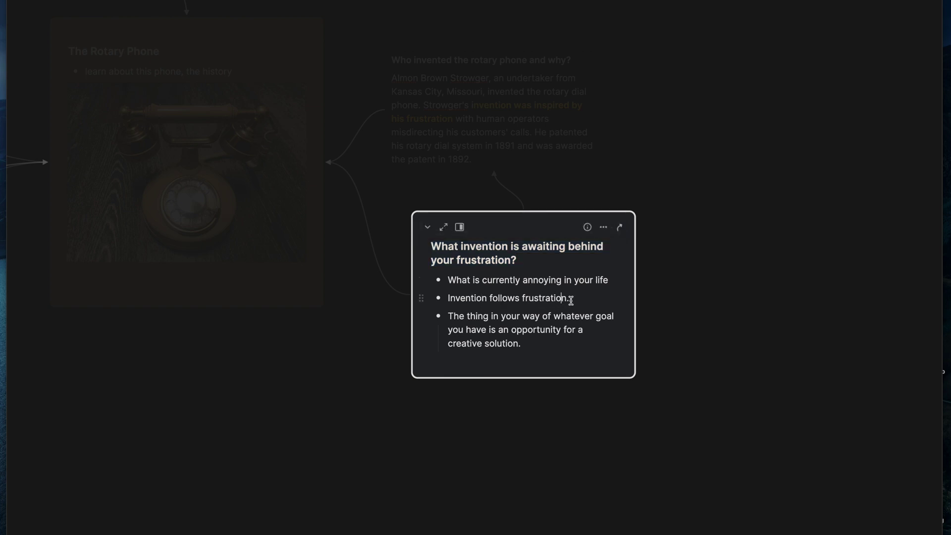
drag(571, 300, 448, 297)
drag(526, 345, 447, 318)
click(457, 420)
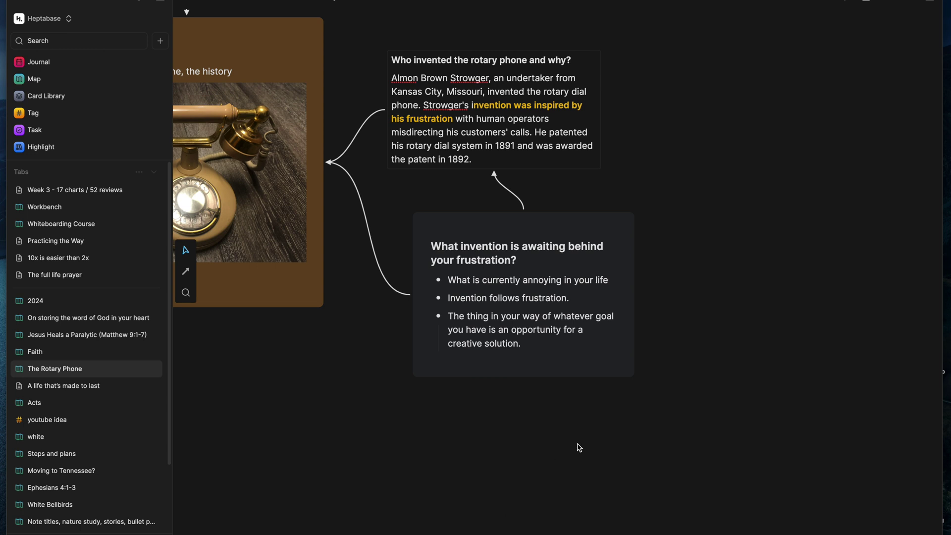
click(558, 329)
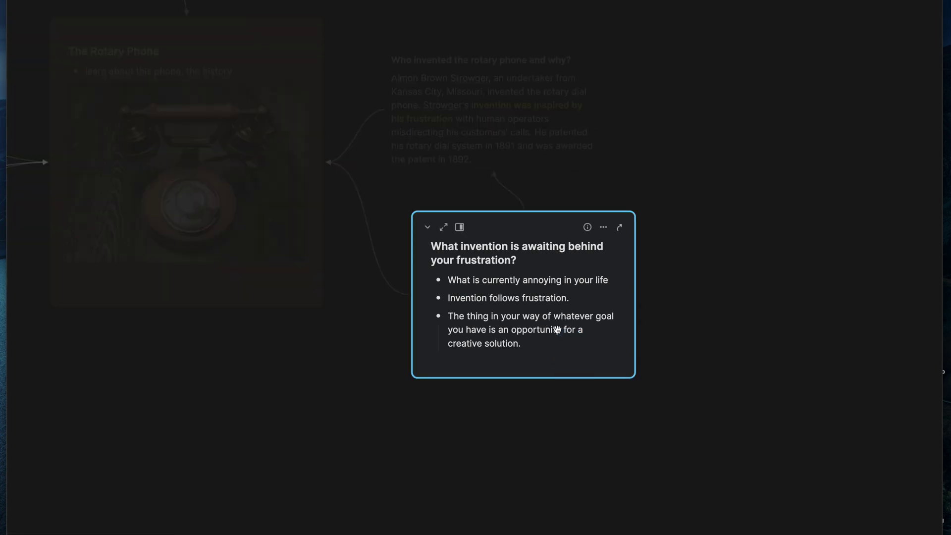
click(557, 414)
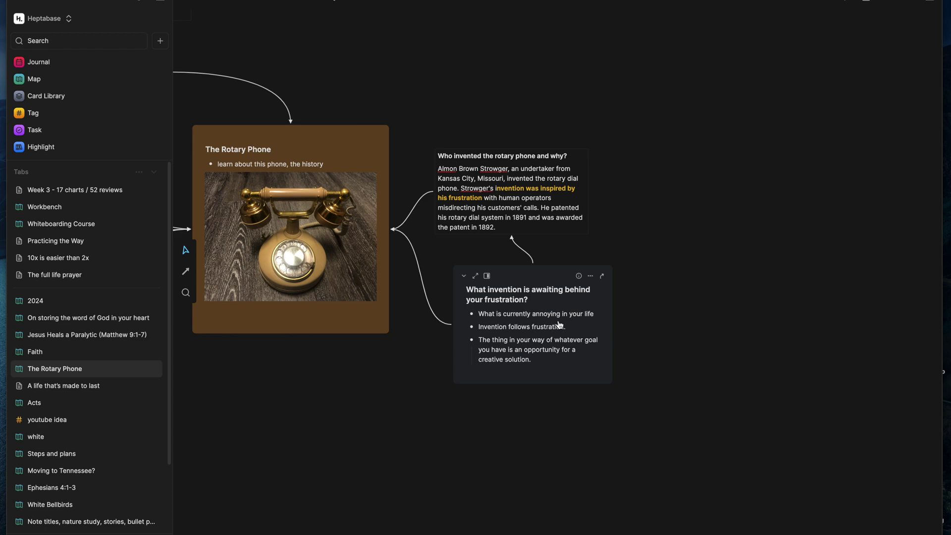
click(578, 276)
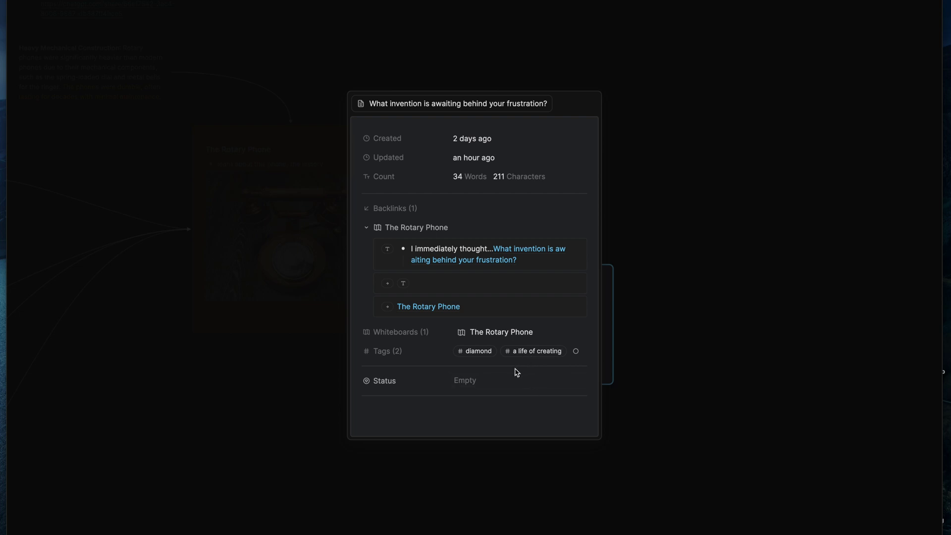
mouse_move(477, 355)
click(703, 448)
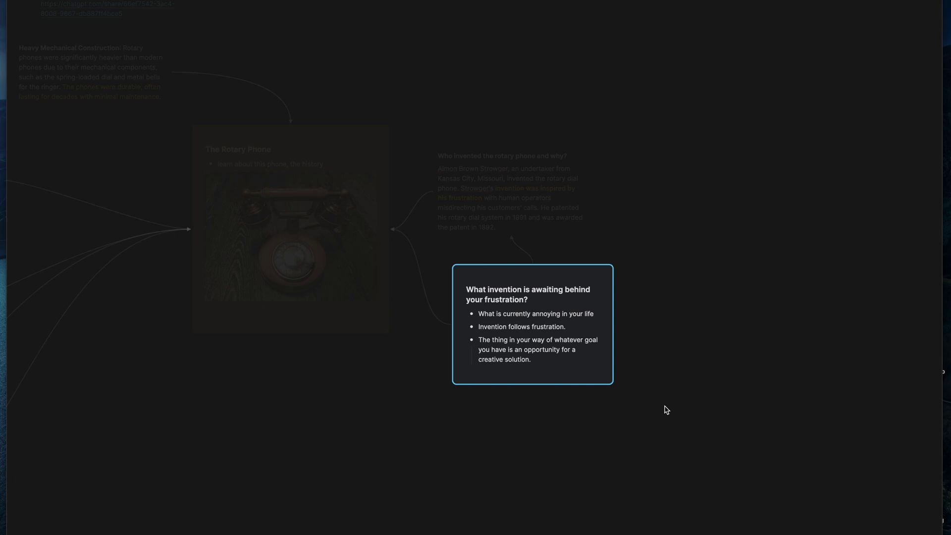
click(643, 404)
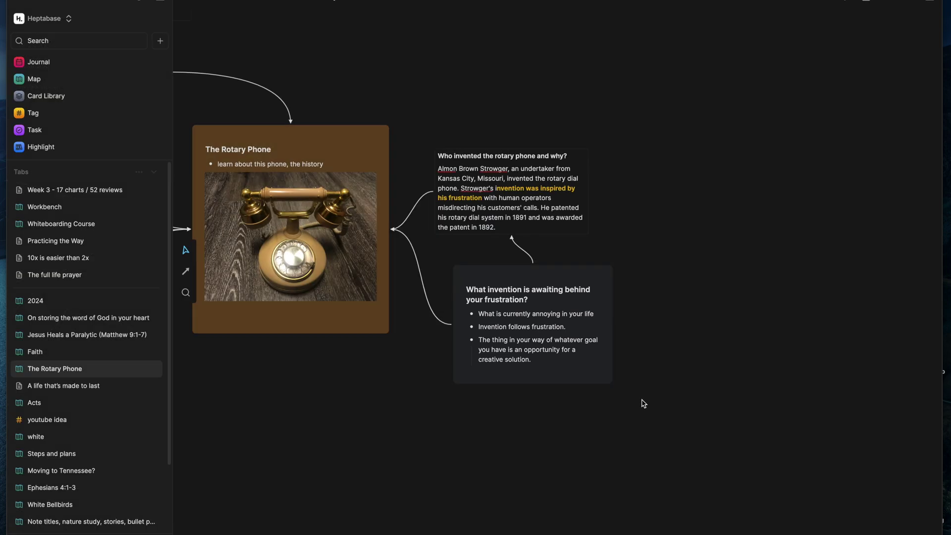
scroll(618, 403, left, 5)
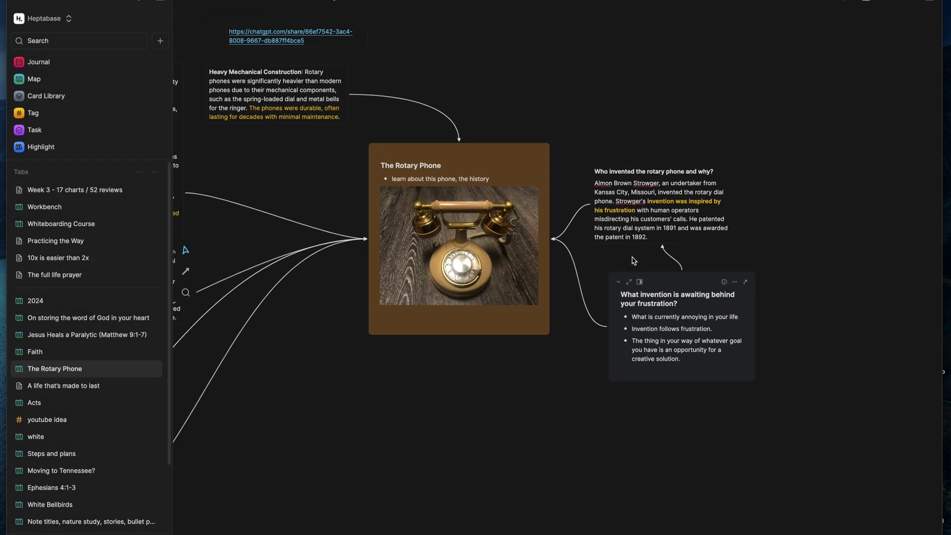
click(605, 270)
click(570, 373)
scroll(571, 373, left, 4)
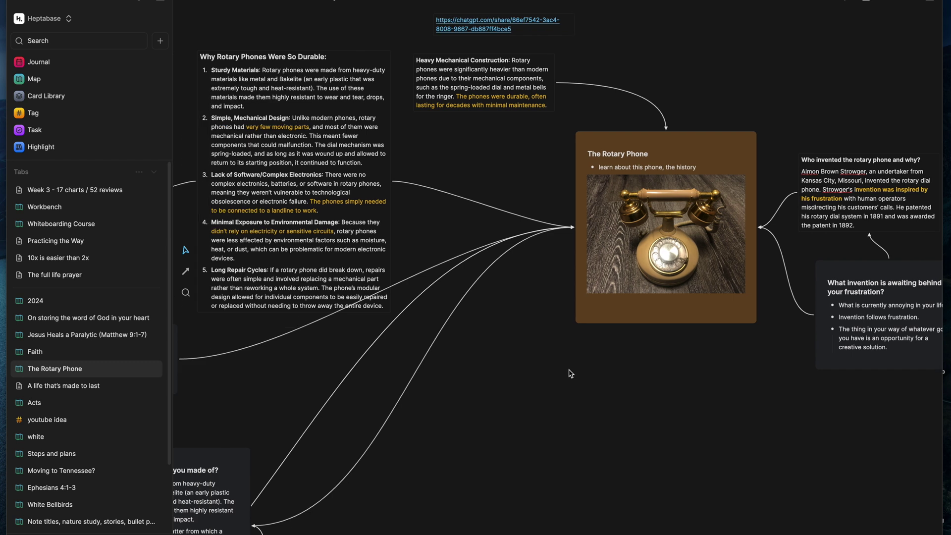
scroll(570, 373, left, 10)
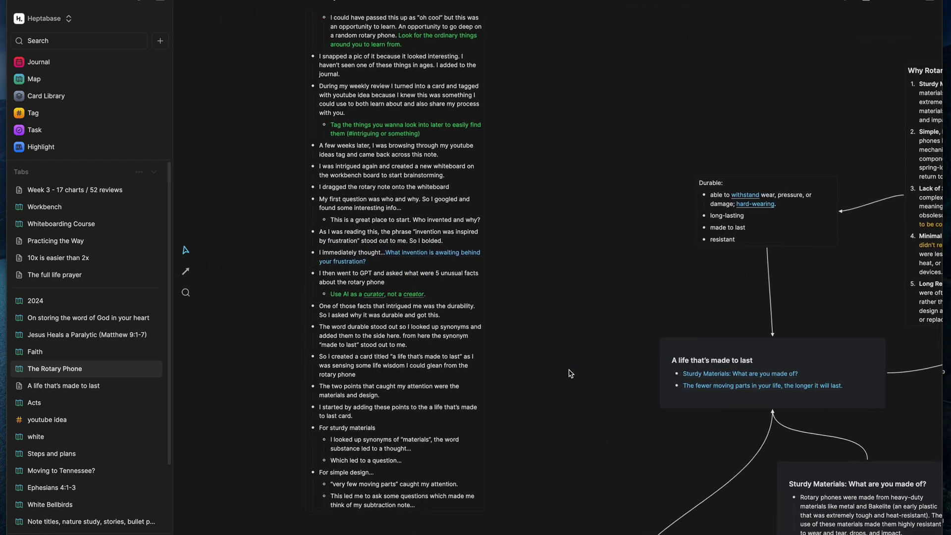
triple_click(411, 287)
click(392, 283)
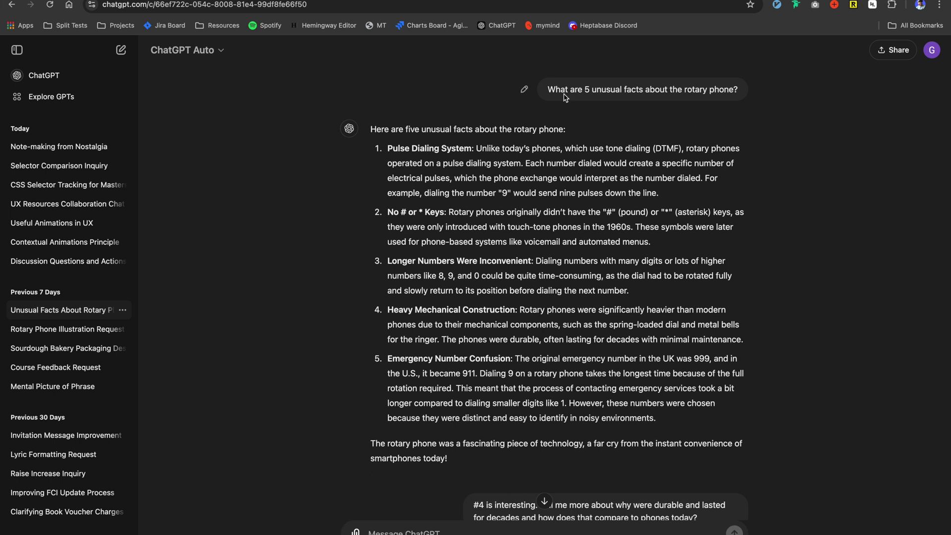
Highlight the unusual-facts question, the answer's opening and fact 4 on heavy mechanical construction
drag(551, 92, 641, 99)
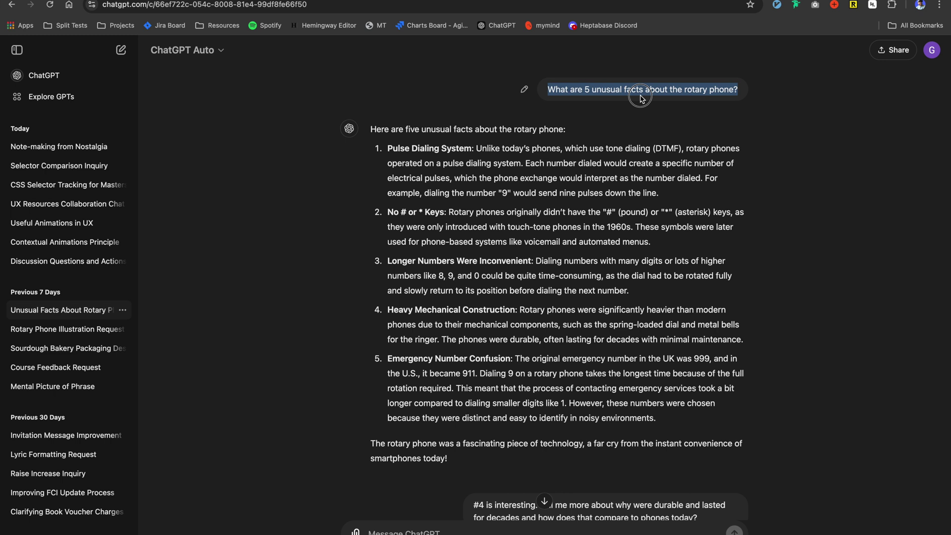
double_click(607, 89)
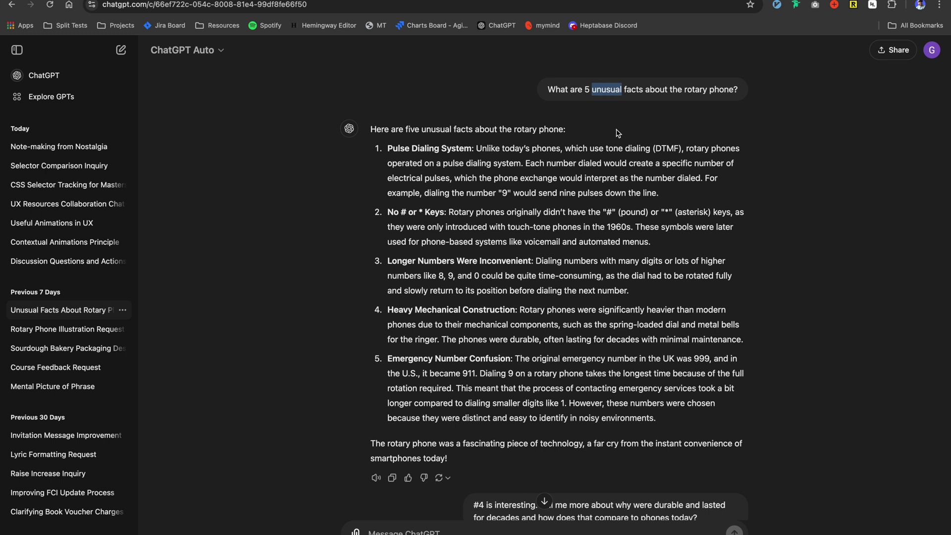
drag(396, 129, 510, 150)
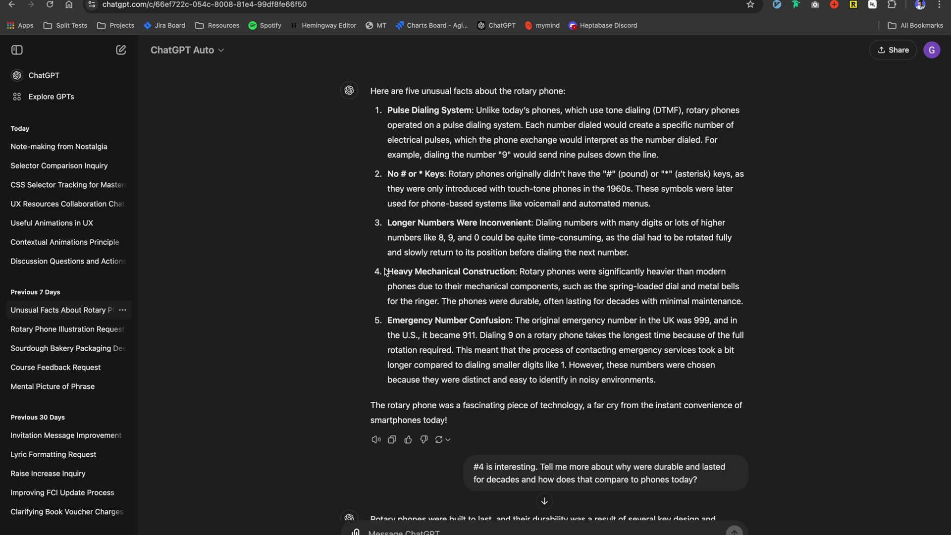
drag(386, 272, 741, 304)
Scroll down and select the five 'Why Rotary Phones Were So Durable' reasons
scroll(575, 419, down, 3)
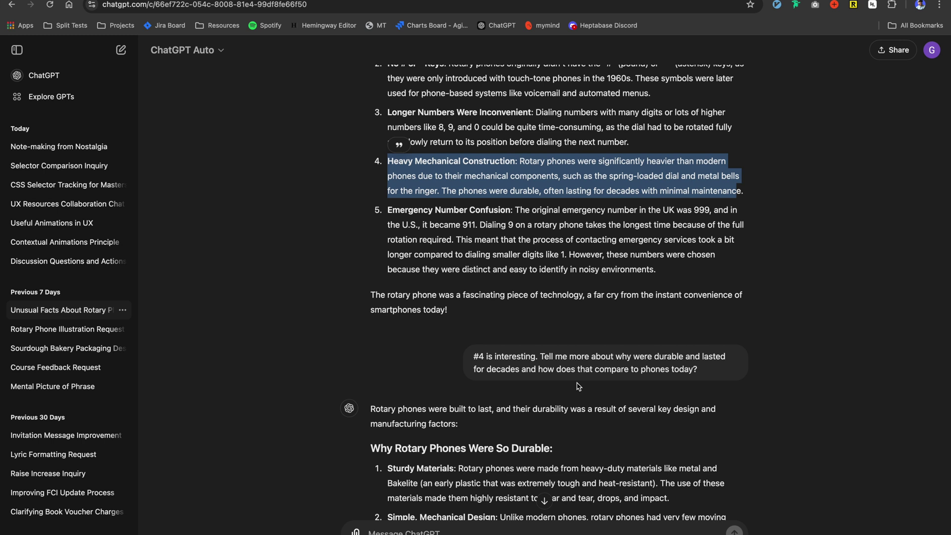
scroll(578, 386, down, 5)
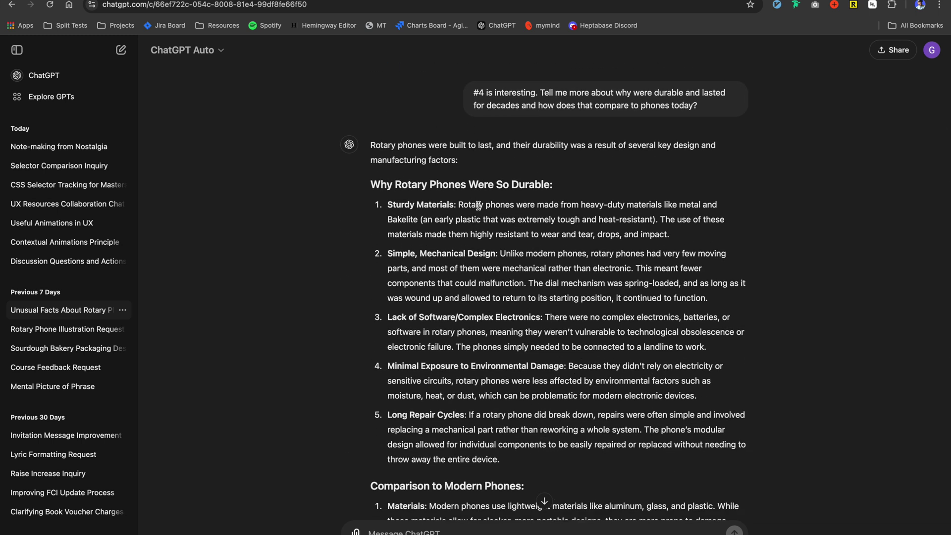
scroll(523, 201, down, 1)
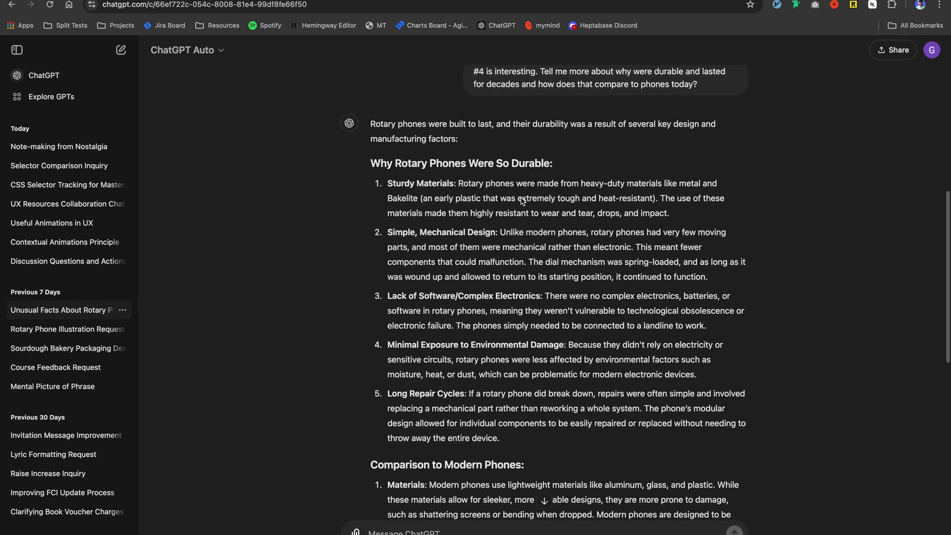
scroll(545, 324, down, 1)
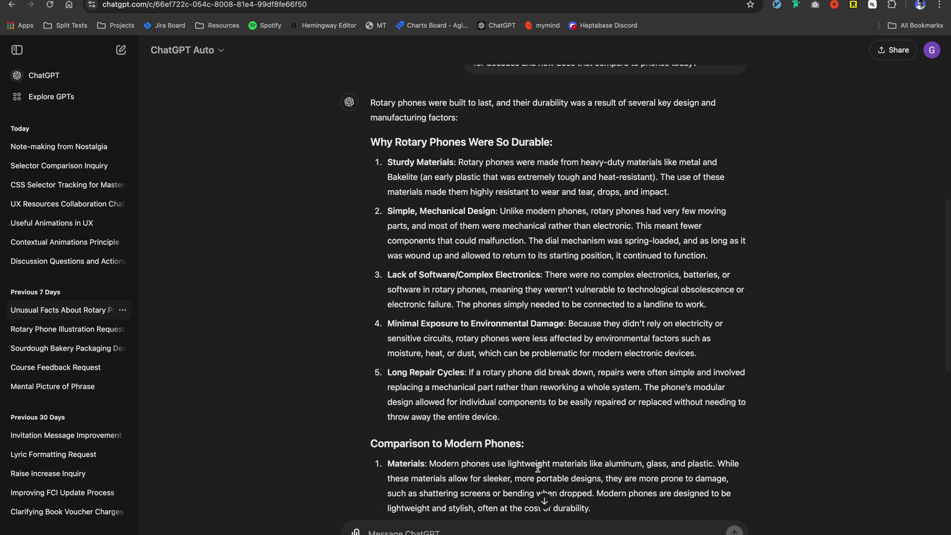
drag(500, 417, 378, 163)
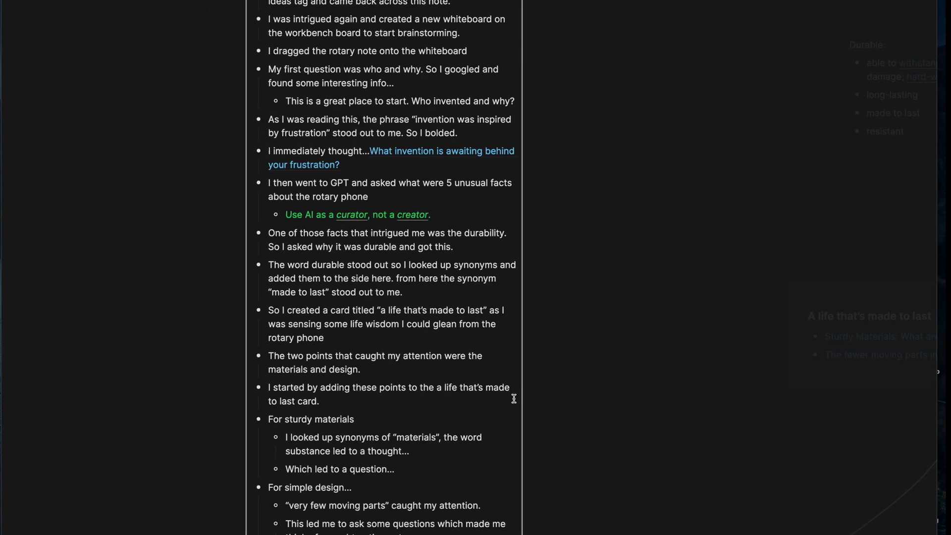
Pan to the 'Why Rotary Phones Were So Durable' card, focus it, then return to the whiteboard
scroll(579, 359, right, 6)
scroll(580, 359, up, 3)
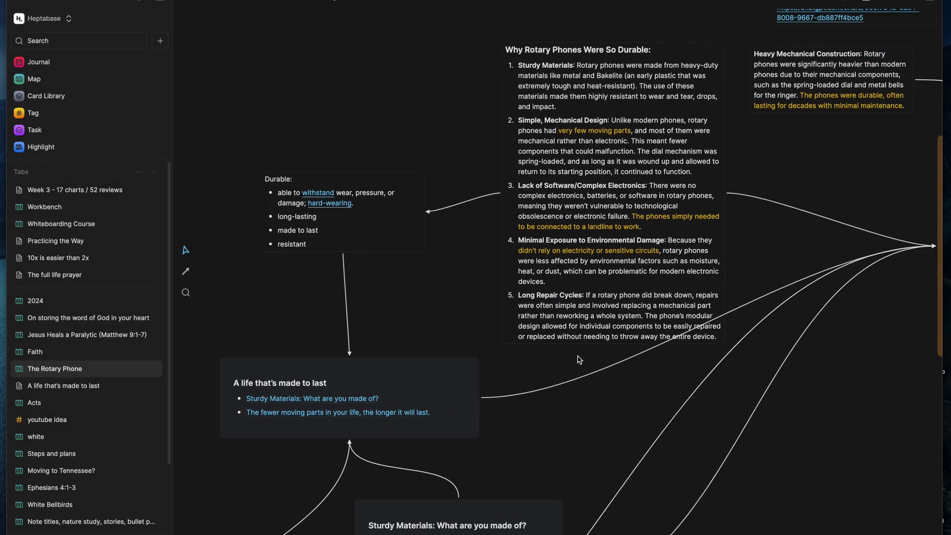
click(541, 320)
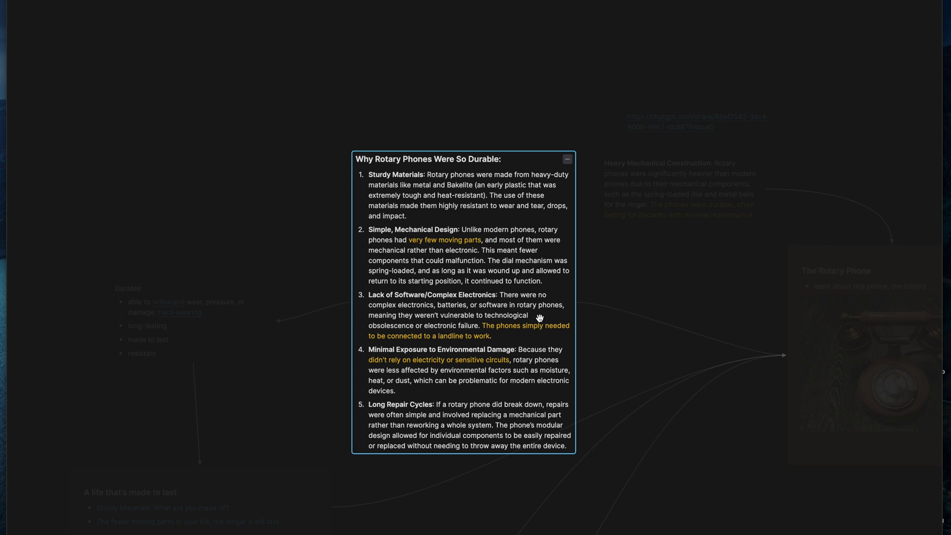
click(628, 301)
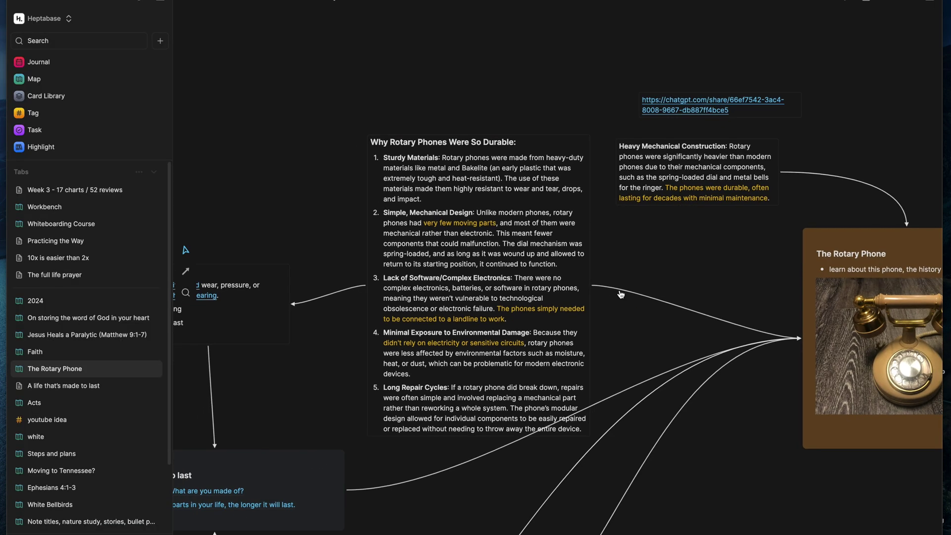
scroll(627, 322, down, 5)
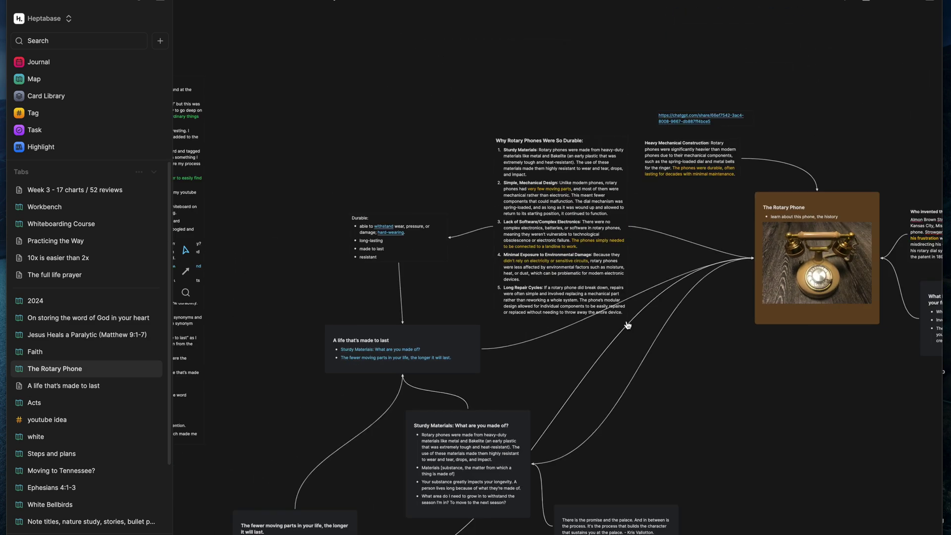
Zoom into the Story card and select the 'I then went to GPT' bullet and 'Use AI as a curator, not a creator.'
scroll(628, 325, left, 5)
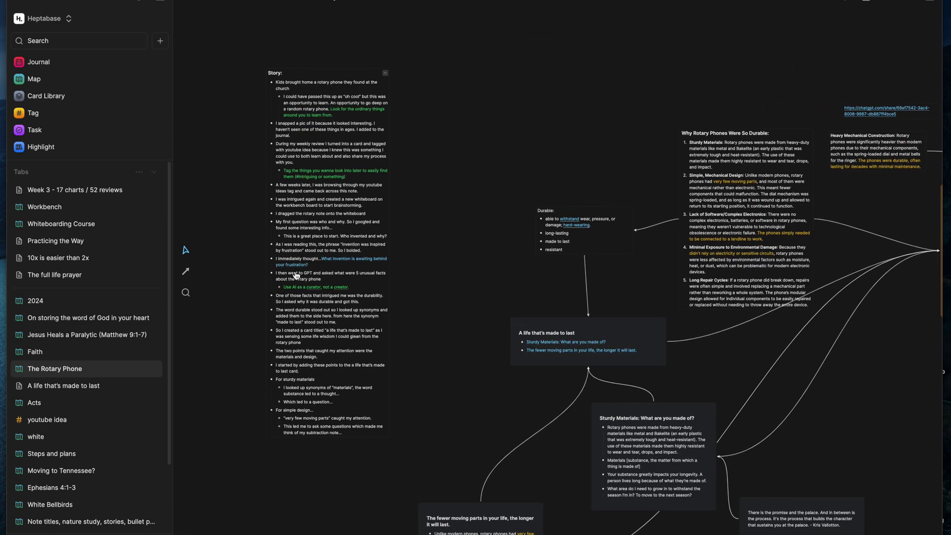
scroll(324, 230, up, 5)
scroll(325, 230, up, 5)
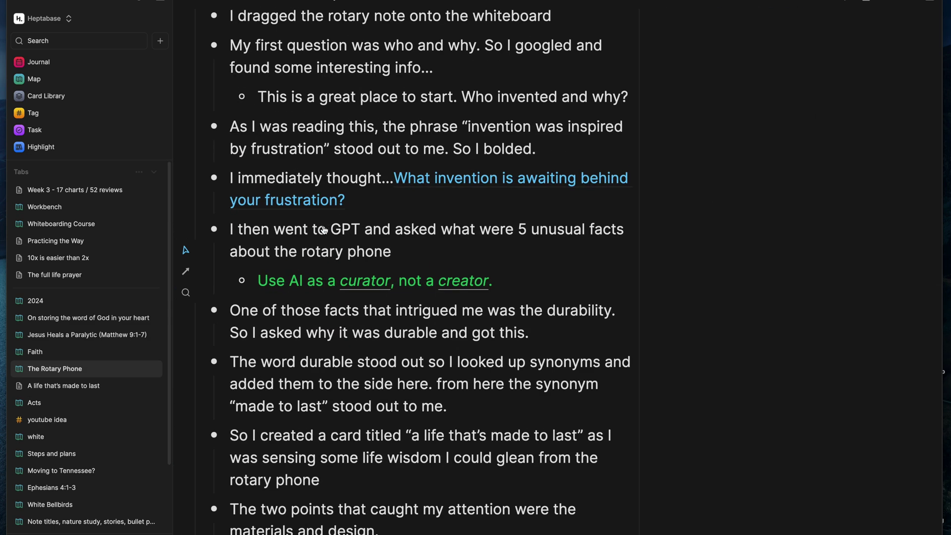
click(323, 230)
triple_click(323, 230)
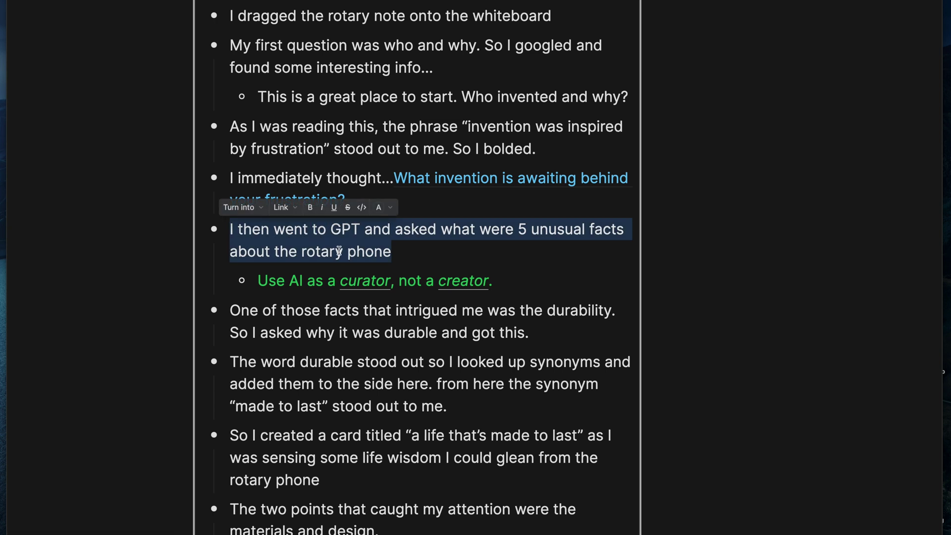
click(486, 280)
drag(486, 280, 261, 280)
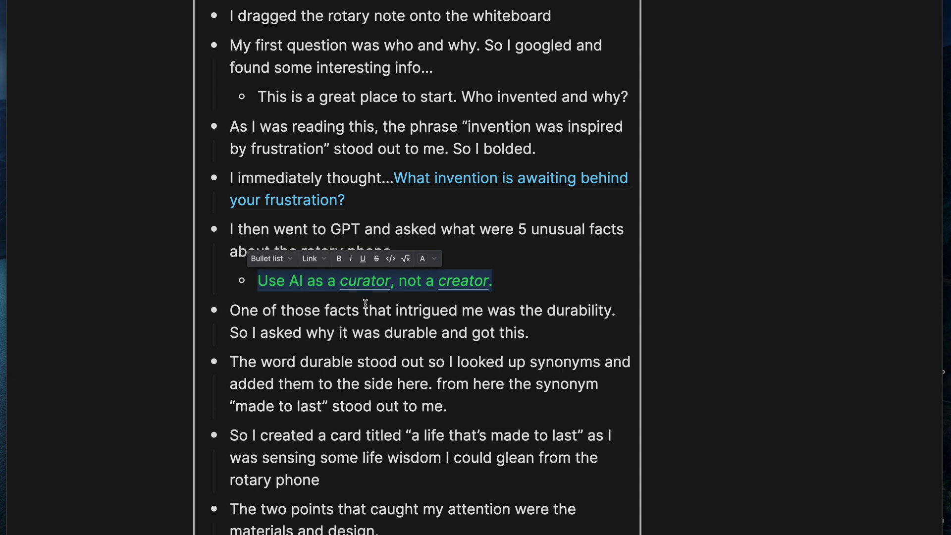
Highlight the word 'Durable' in the 'Why Rotary Phones Were So Durable' card title
click(384, 332)
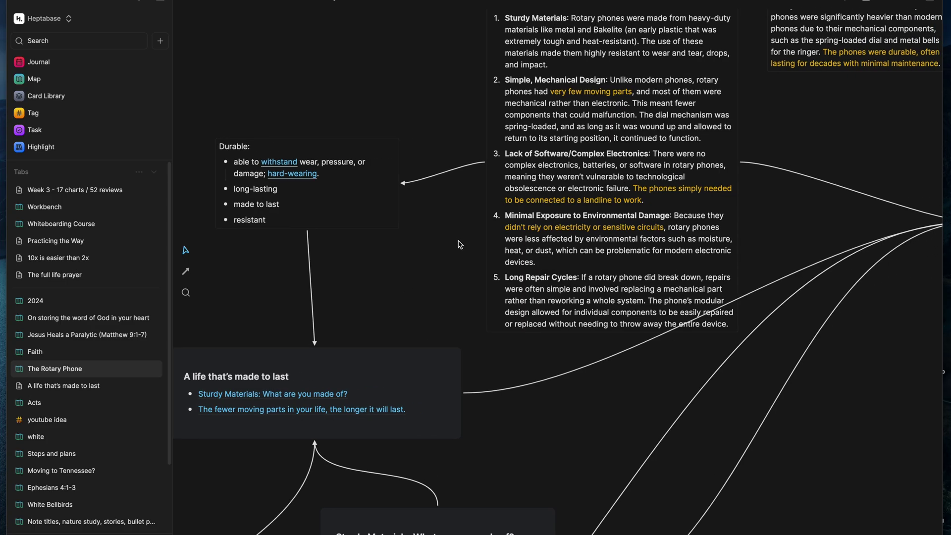
scroll(460, 244, up, 2)
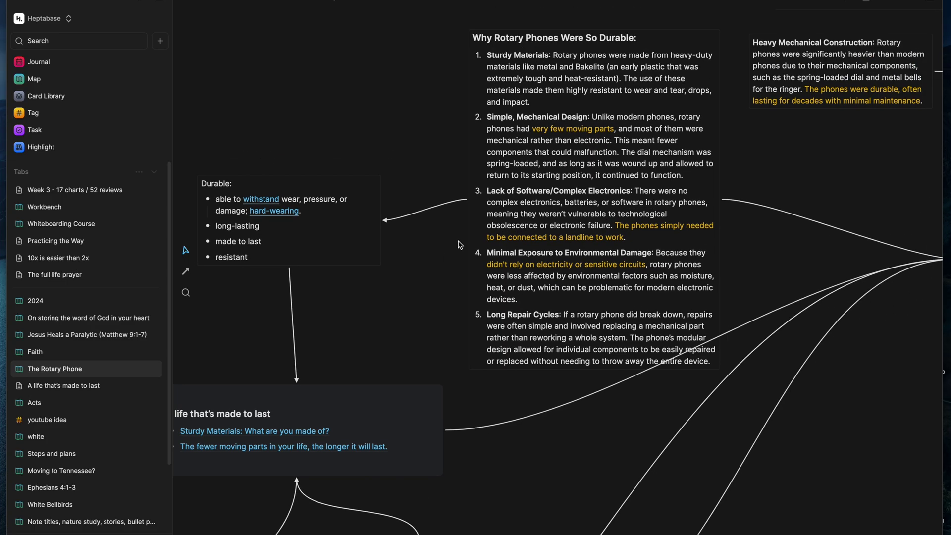
click(582, 68)
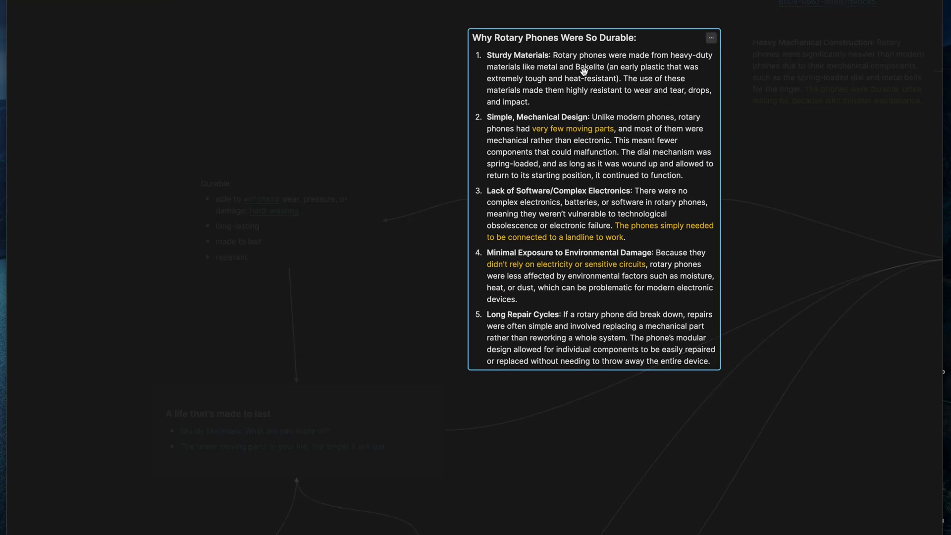
double_click(615, 39)
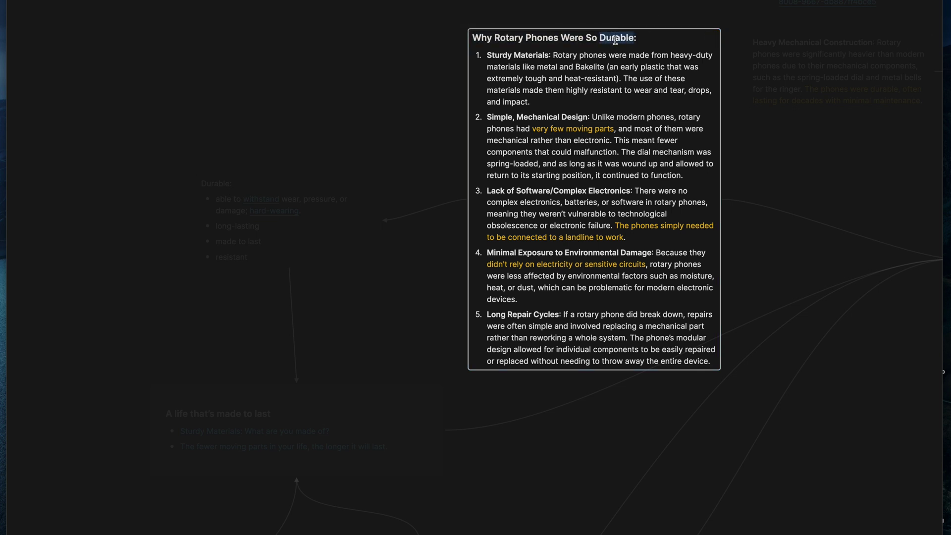
click(427, 77)
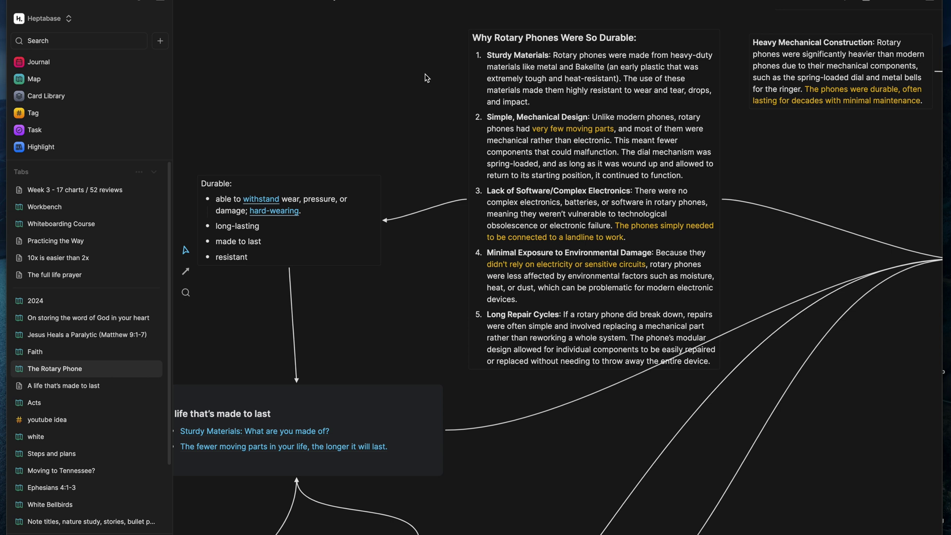
Focus the Durable synonyms card listing hard-wearing, long-lasting and made to last
scroll(456, 96, left, 5)
double_click(702, 61)
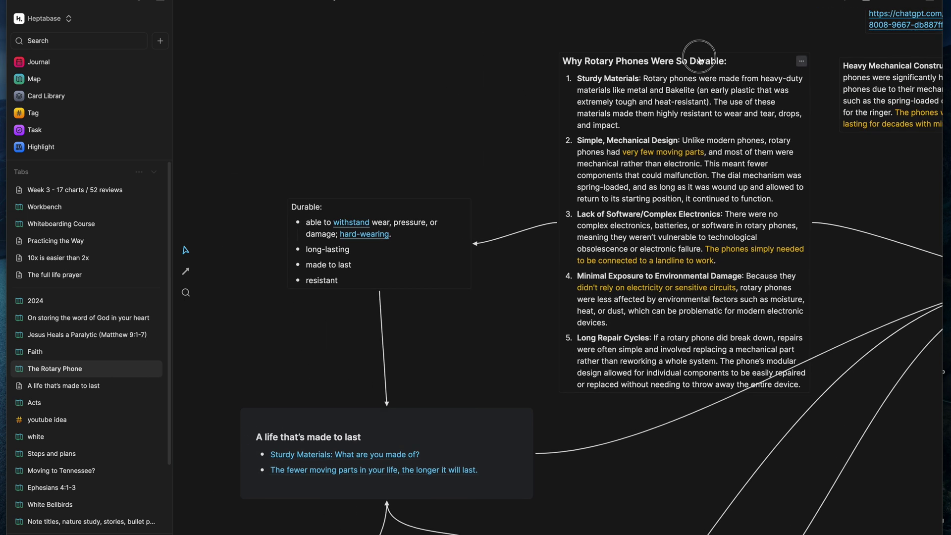
click(514, 119)
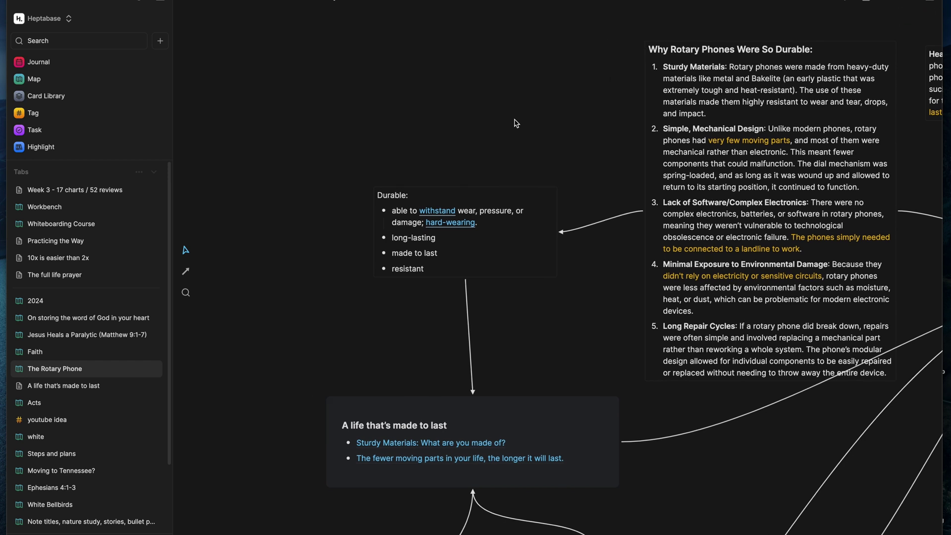
scroll(515, 122, up, 5)
scroll(516, 123, down, 3)
click(448, 153)
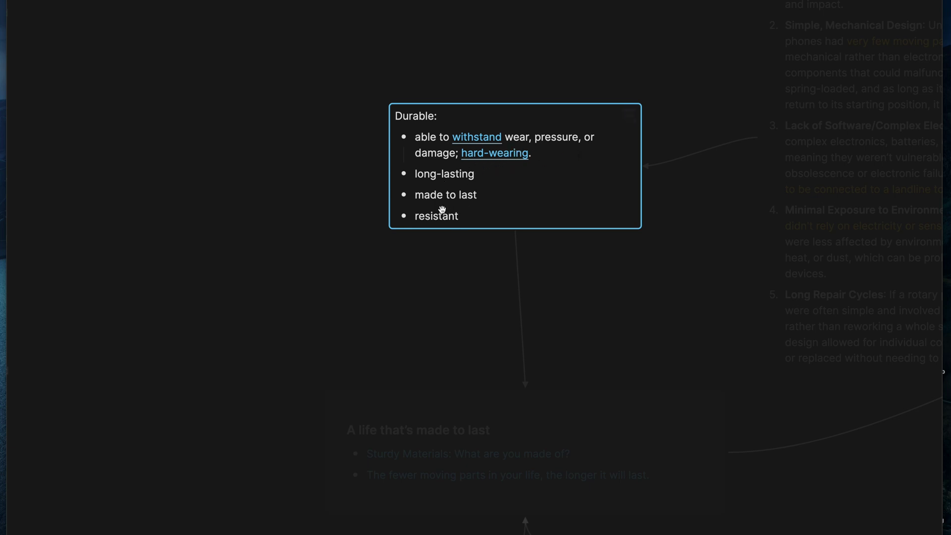
Highlight the 'made to last' synonym and the card title phrase in the story notes
triple_click(440, 194)
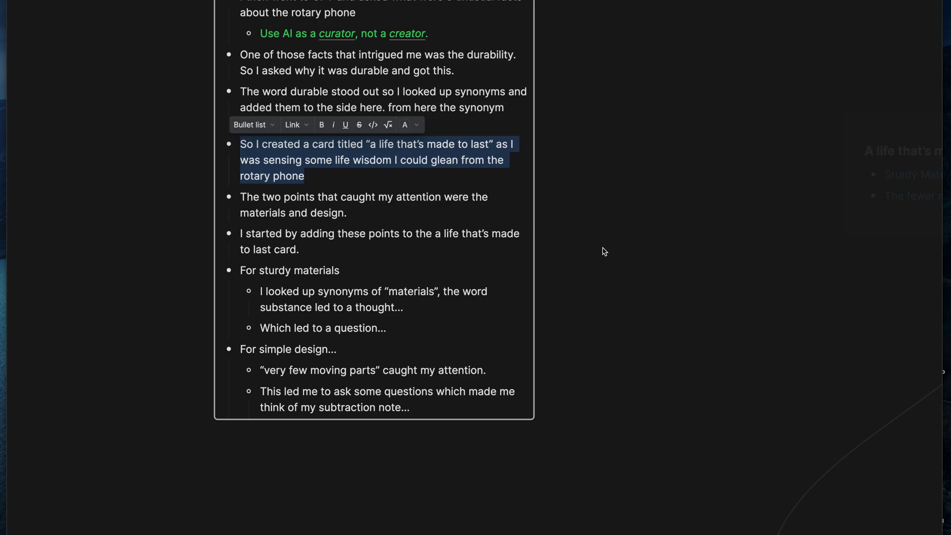
click(601, 246)
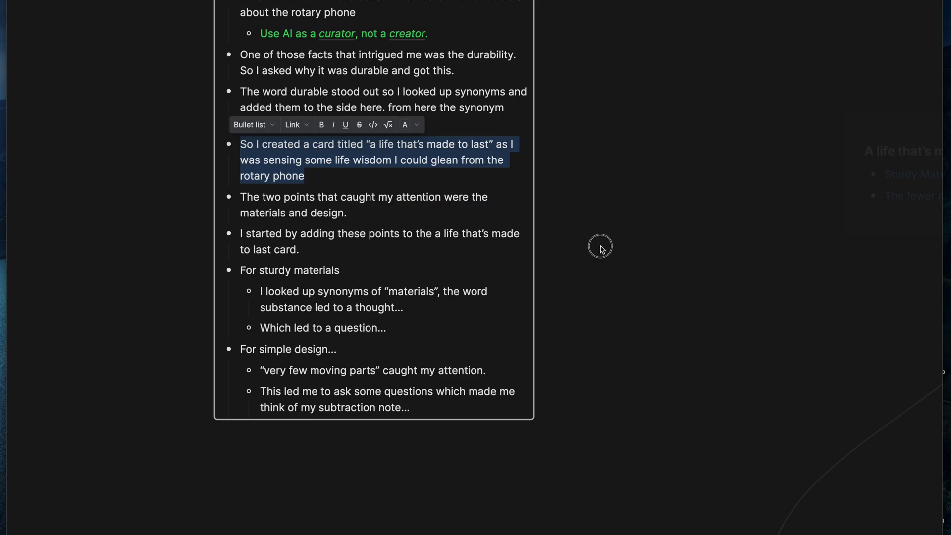
double_click(403, 144)
drag(371, 144, 474, 144)
click(412, 170)
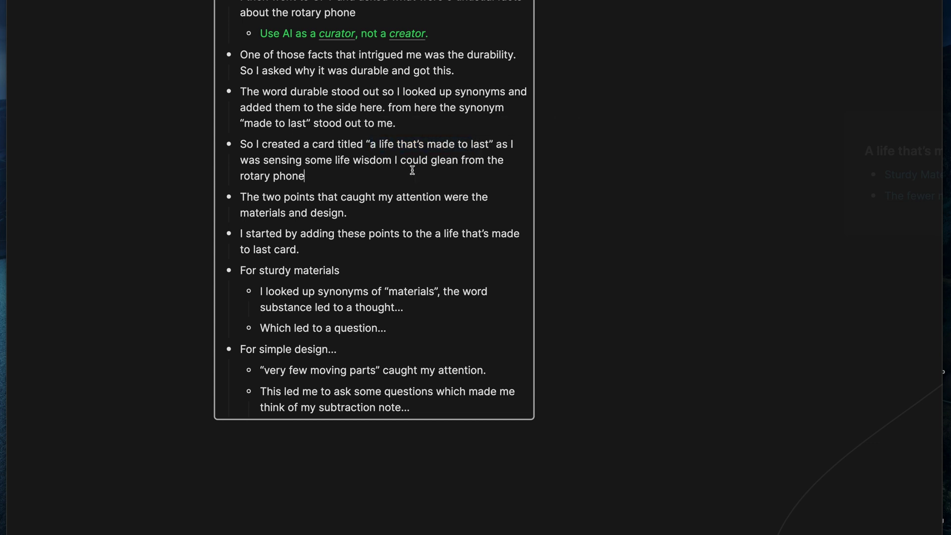
Focus the 'A life that's made to last' card with its Sturdy Materials and fewer-moving-parts points
click(589, 244)
scroll(589, 247, right, 5)
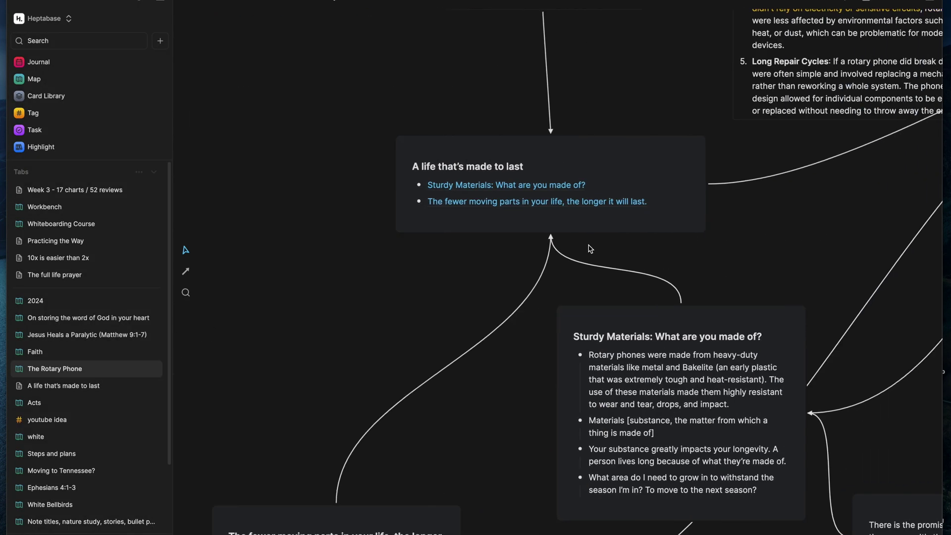
scroll(590, 249, up, 3)
scroll(589, 248, up, 5)
scroll(467, 234, down, 4)
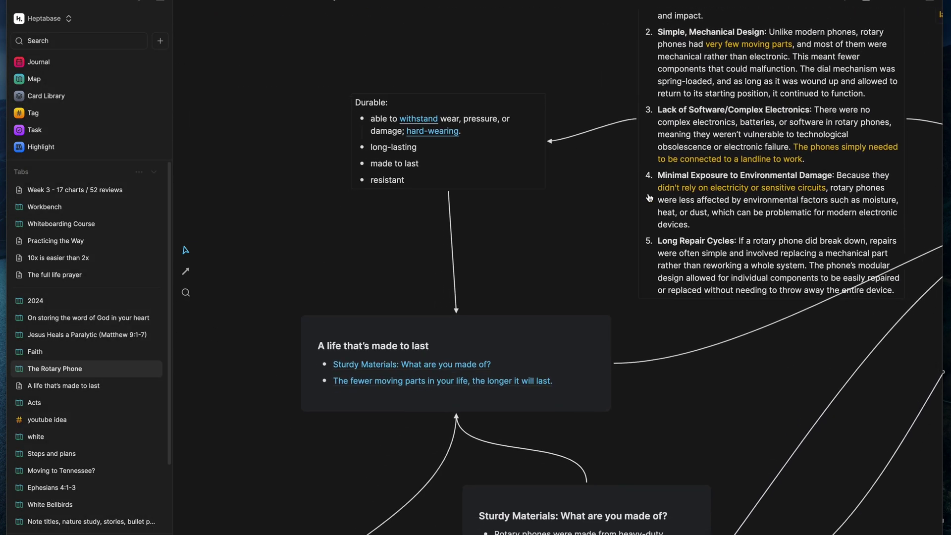
scroll(467, 234, down, 3)
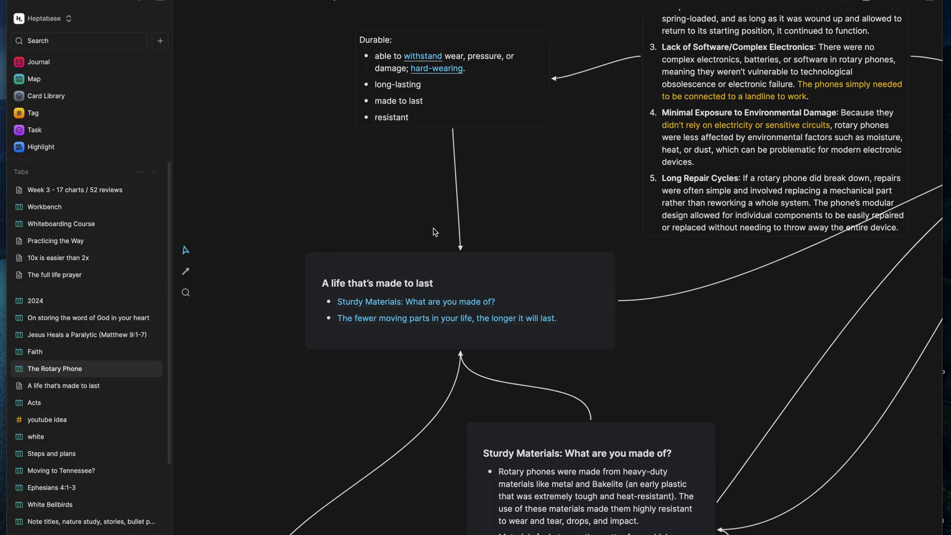
click(435, 269)
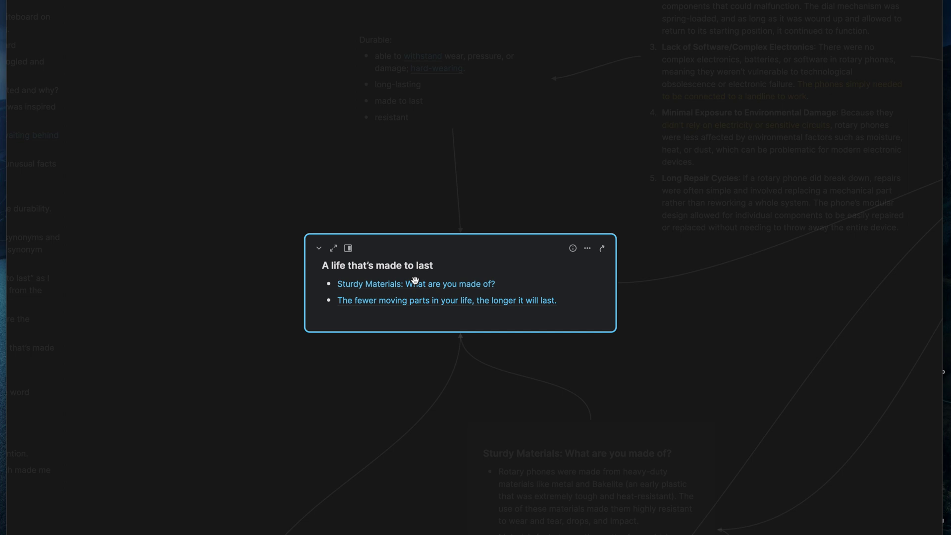
Briefly focus the 'Why Rotary Phones Were So Durable' card, then return to the whiteboard
click(463, 195)
scroll(463, 195, up, 5)
scroll(463, 196, right, 5)
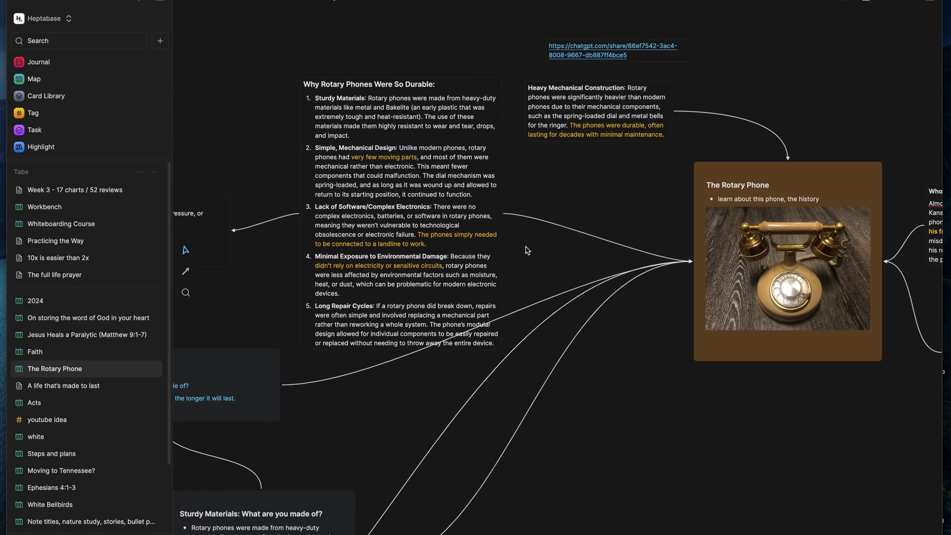
click(478, 159)
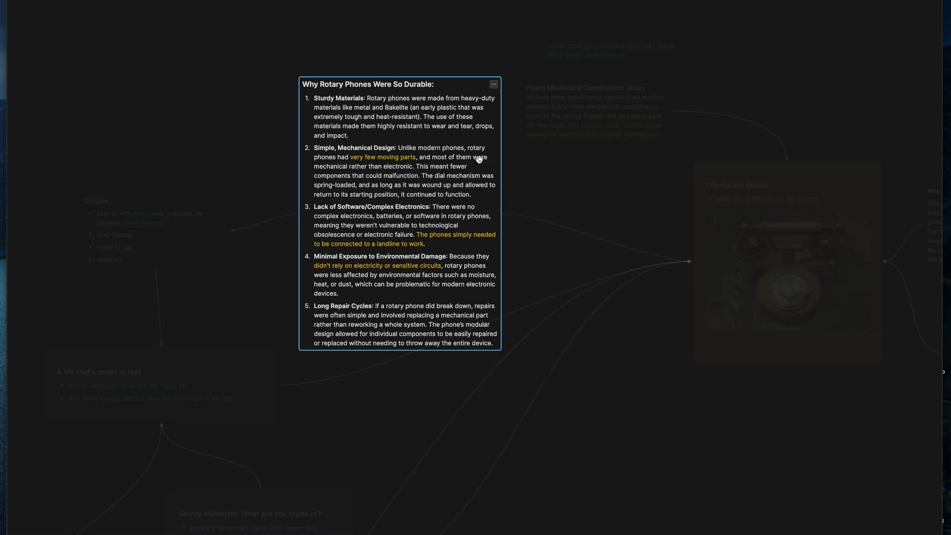
click(289, 274)
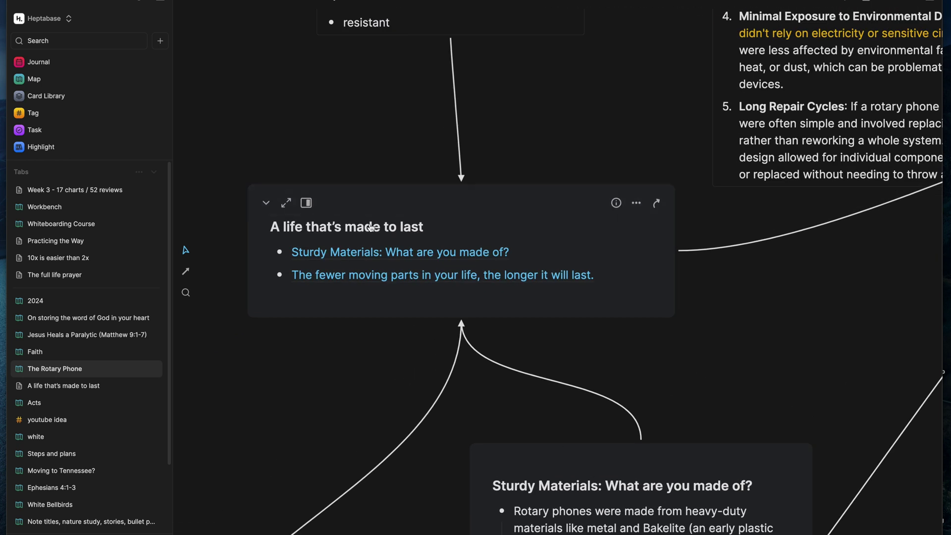
Pan across the rotary phone whiteboard to bring the Sturdy Materials card into view
scroll(392, 218, up, 3)
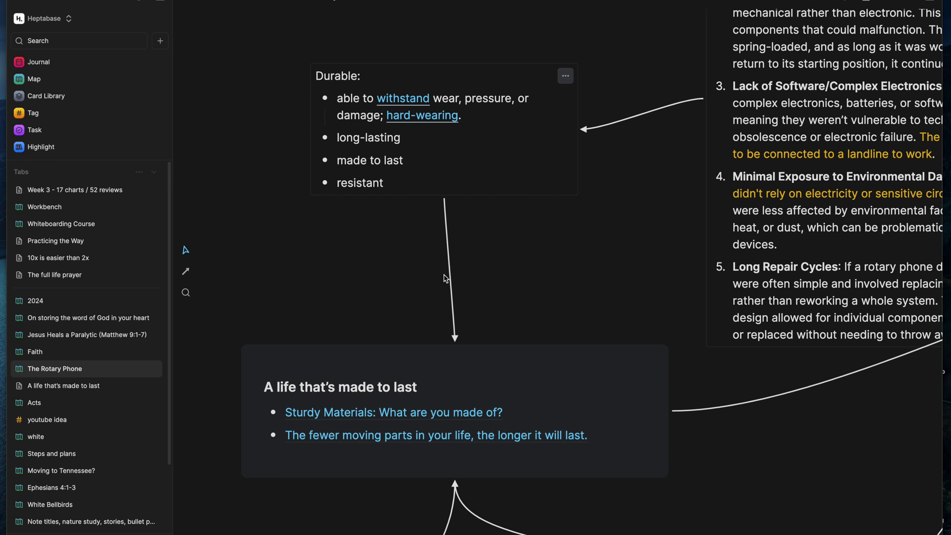
scroll(442, 341, down, 1)
scroll(442, 342, down, 2)
scroll(575, 286, down, 4)
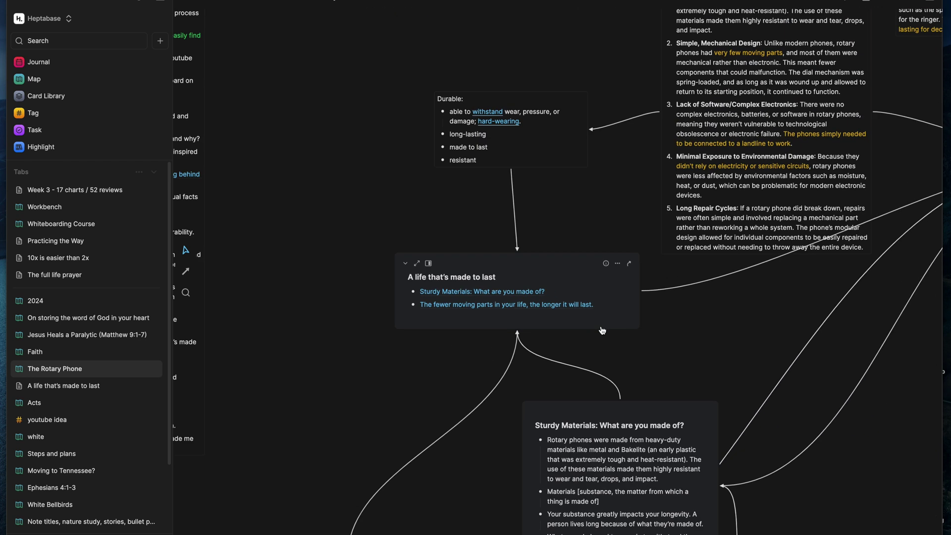
scroll(575, 286, right, 4)
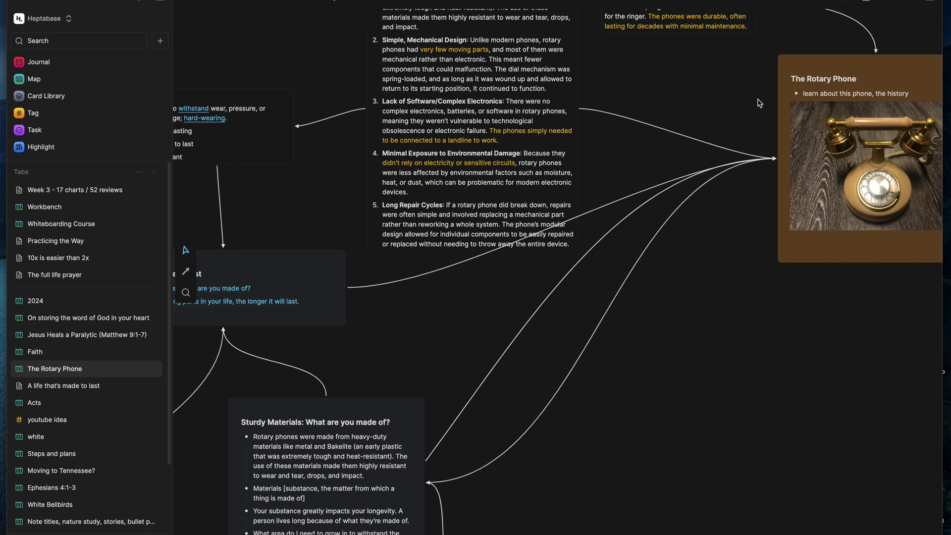
scroll(713, 139, left, 4)
scroll(714, 139, down, 3)
scroll(677, 160, left, 2)
scroll(677, 159, down, 1)
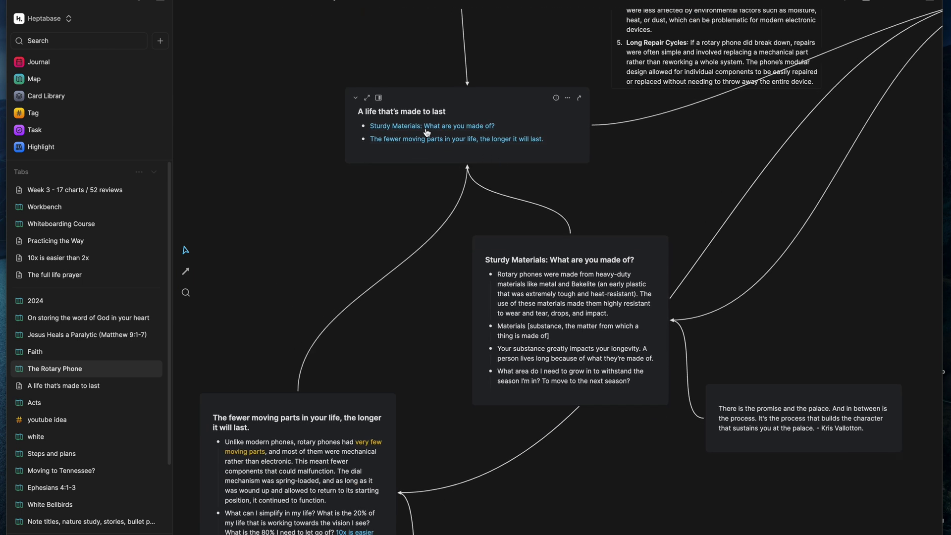
scroll(425, 150, up, 5)
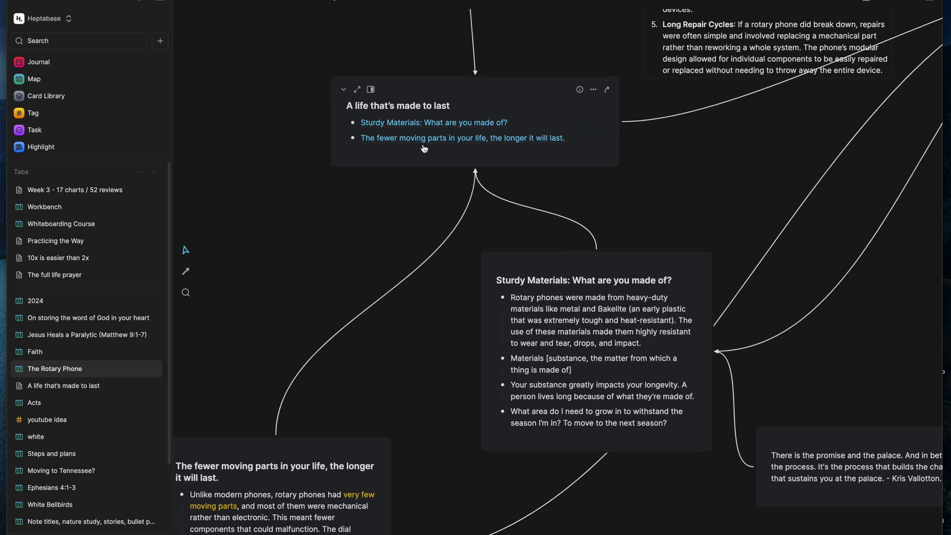
scroll(424, 148, down, 4)
scroll(524, 331, up, 5)
scroll(524, 332, right, 3)
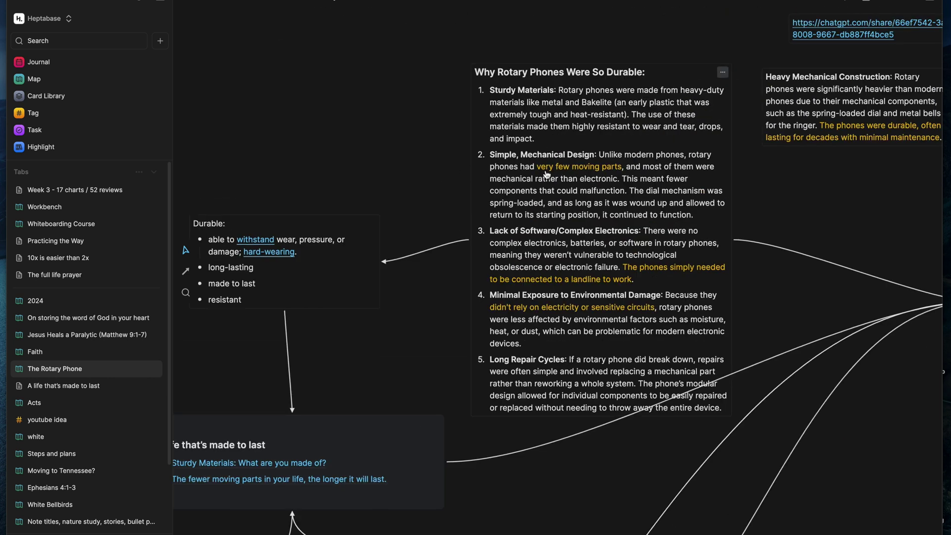
scroll(495, 146, down, 5)
scroll(495, 146, left, 5)
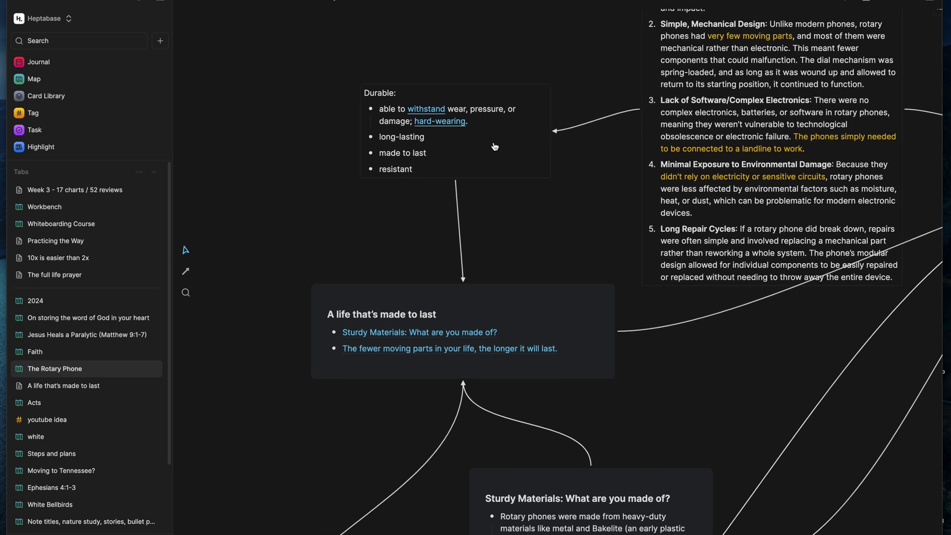
scroll(493, 156, down, 2)
scroll(471, 236, left, 6)
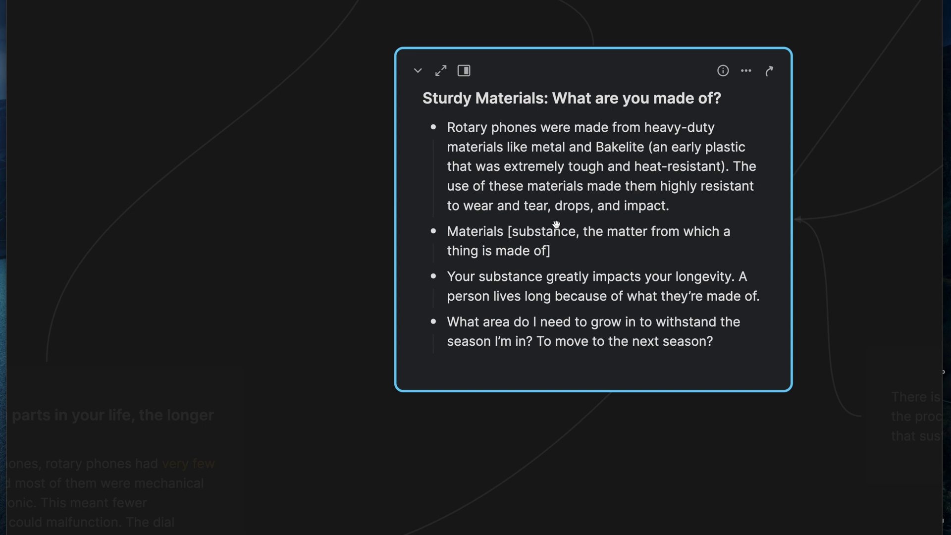
Highlight the Materials bullet and its bracketed definition, 'the matter from which a thing is made'
triple_click(529, 234)
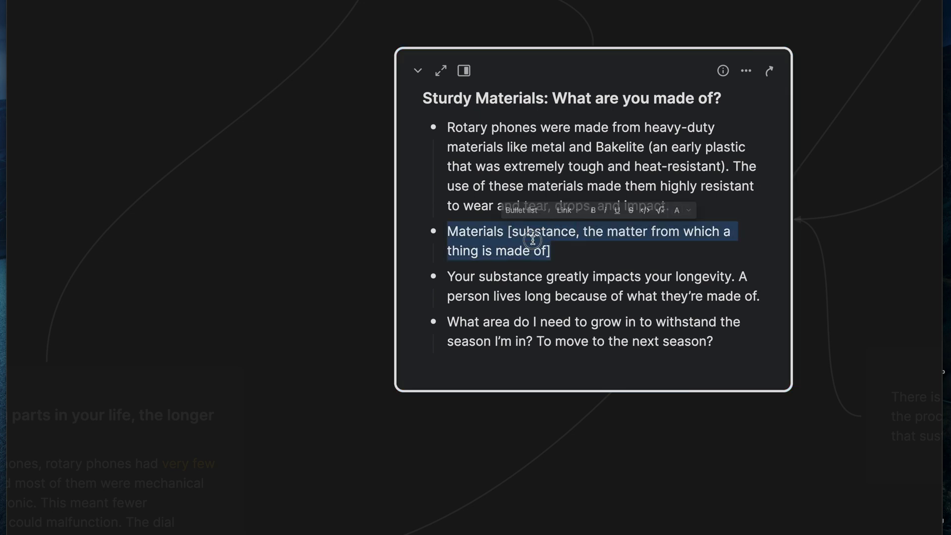
click(567, 254)
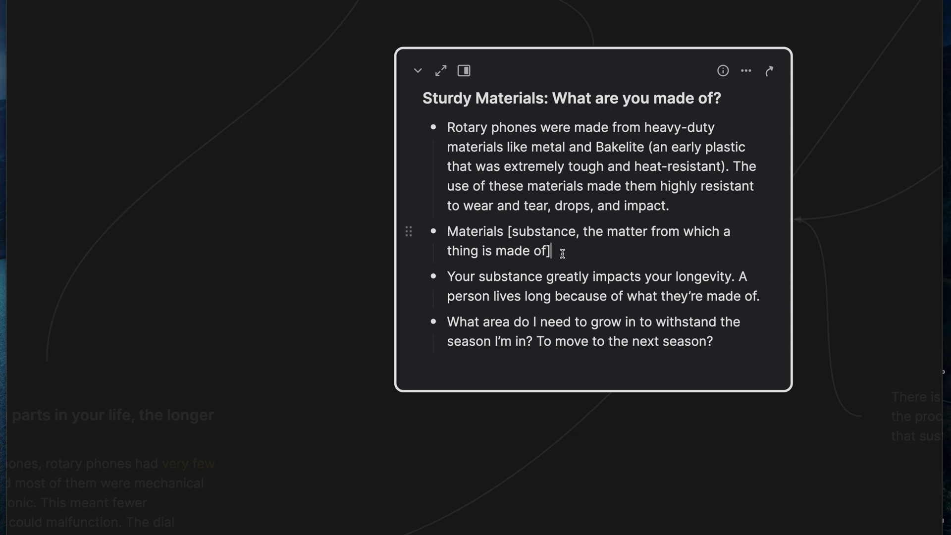
drag(566, 253, 512, 234)
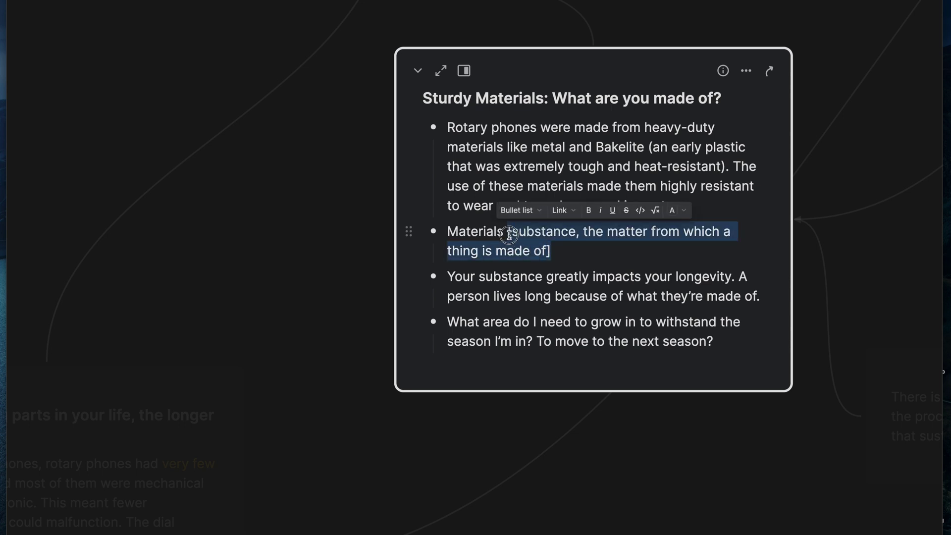
click(578, 248)
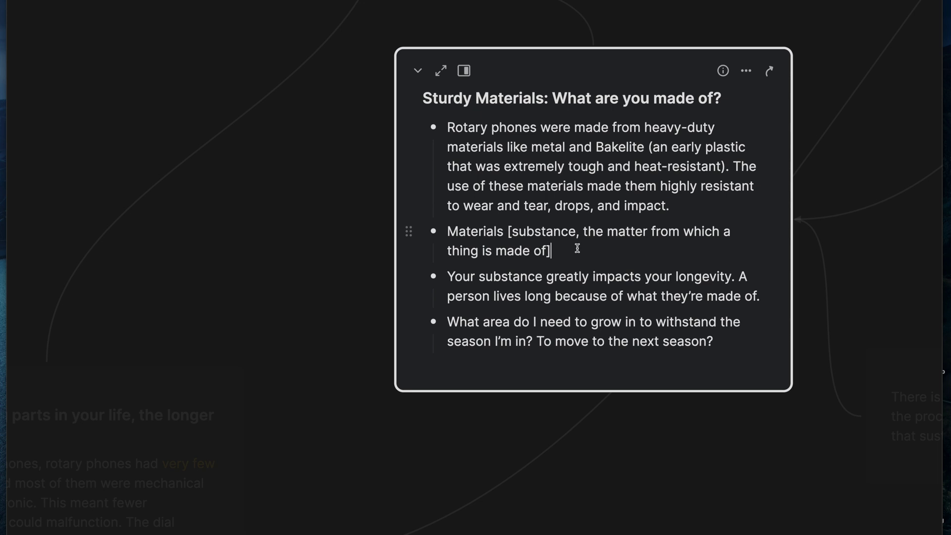
drag(509, 231, 560, 251)
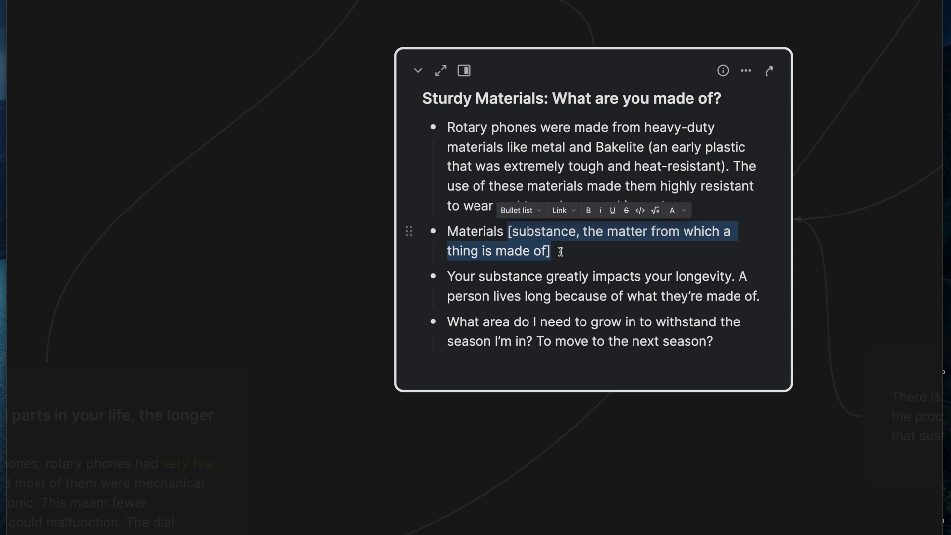
drag(560, 252, 509, 230)
drag(556, 251, 509, 231)
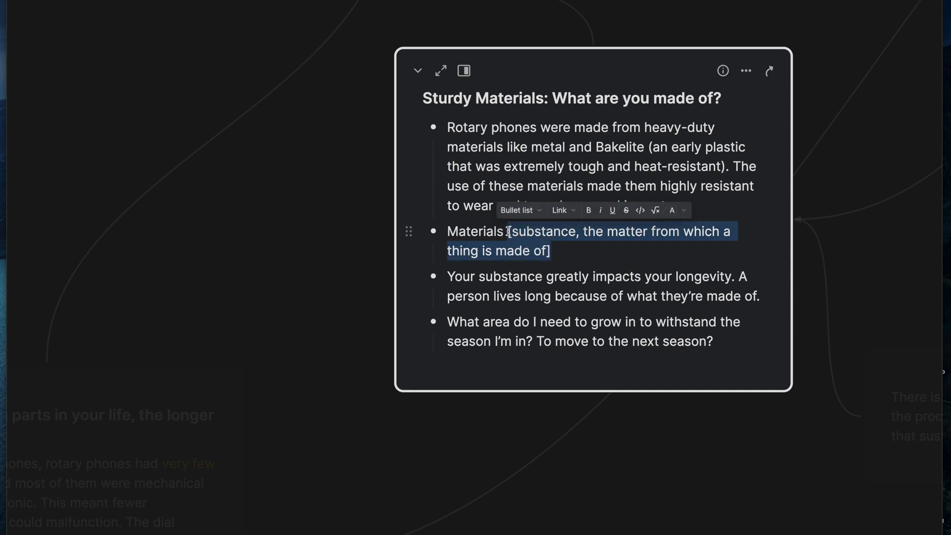
double_click(538, 235)
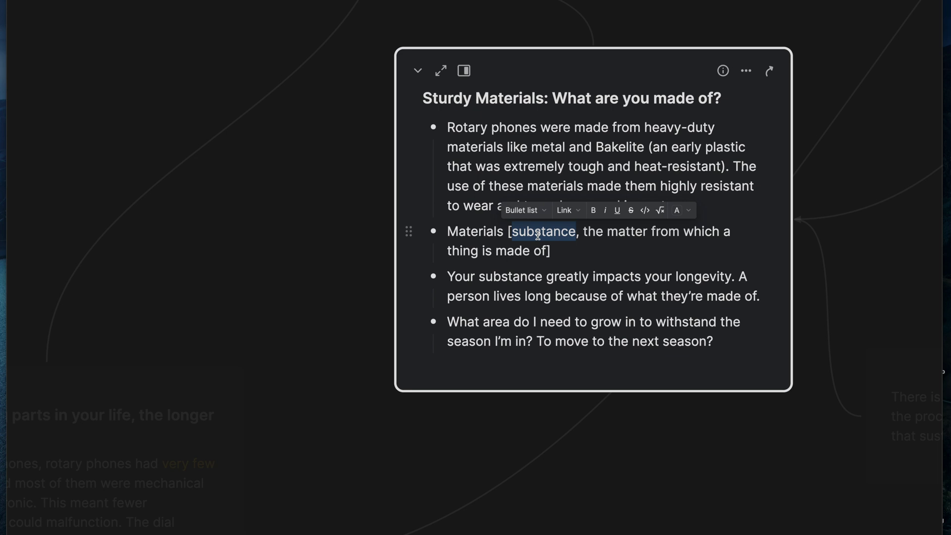
click(584, 233)
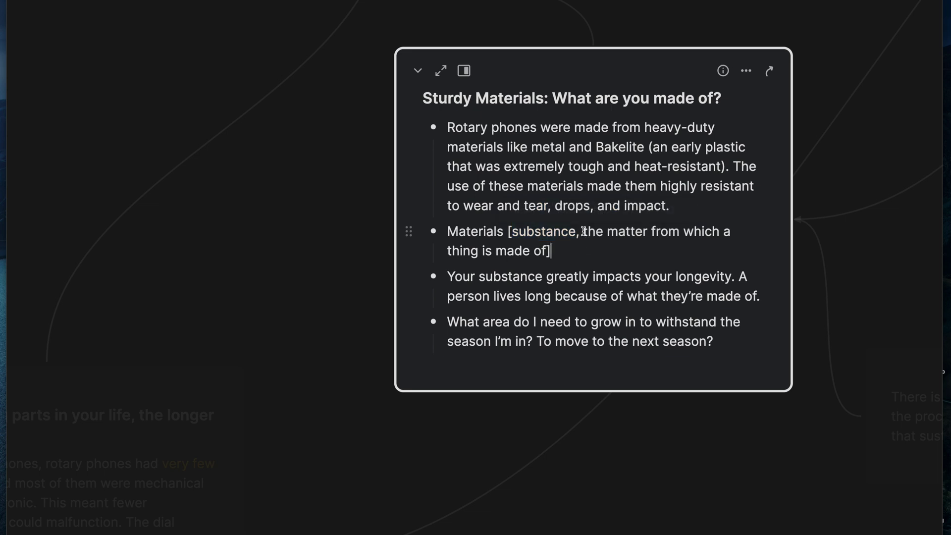
drag(583, 233, 549, 246)
click(567, 249)
Highlight the substance-and-longevity sentence and the last question bullet, then stop editing
drag(447, 276, 735, 281)
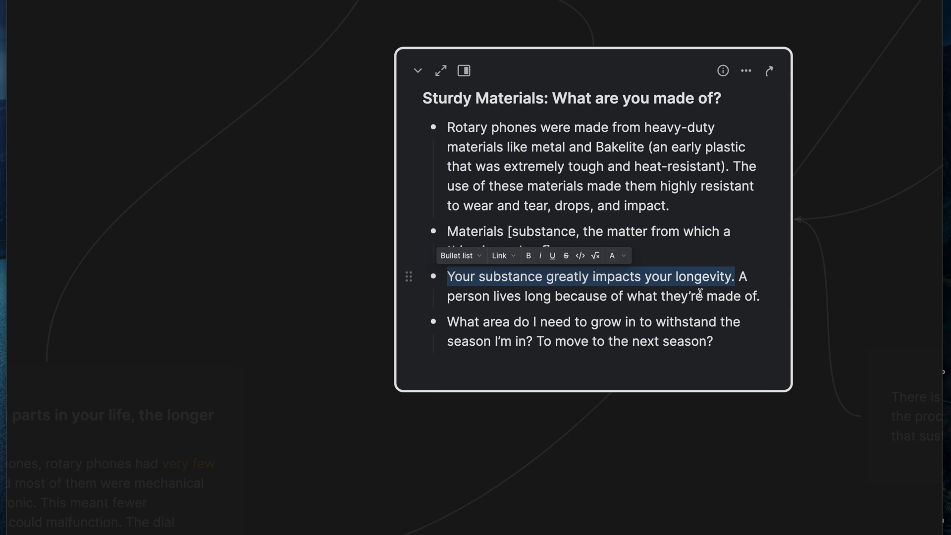
click(652, 300)
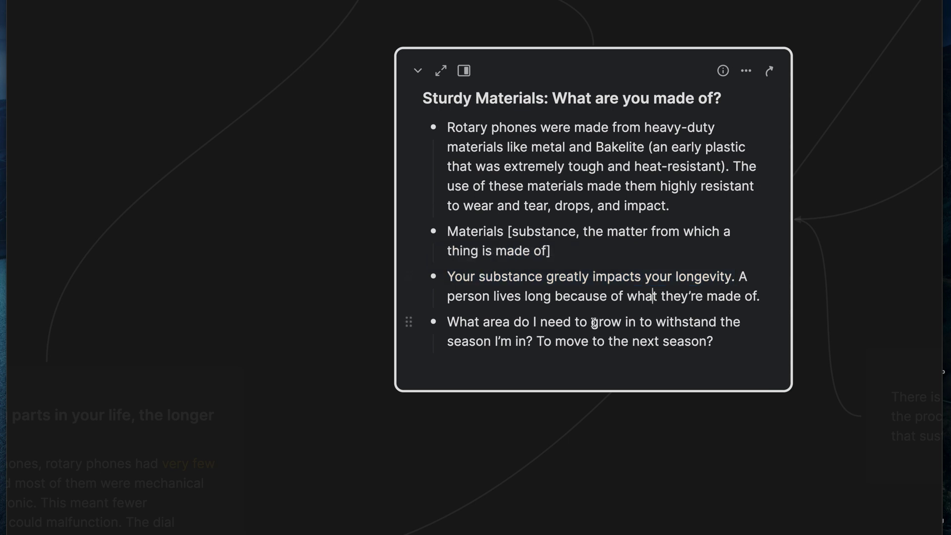
drag(448, 322, 722, 346)
key(Escape)
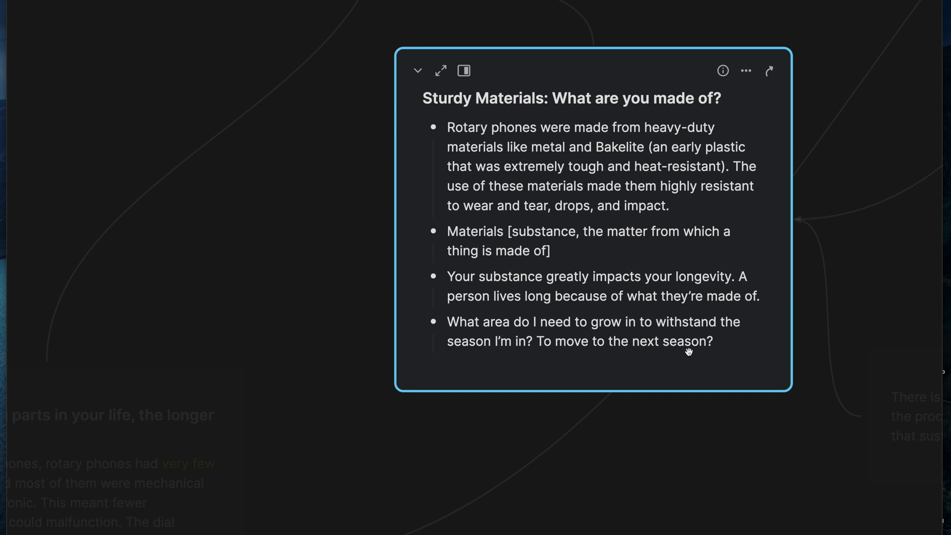
Close the Sturdy Materials card and open the promise-and-palace quote card
click(685, 401)
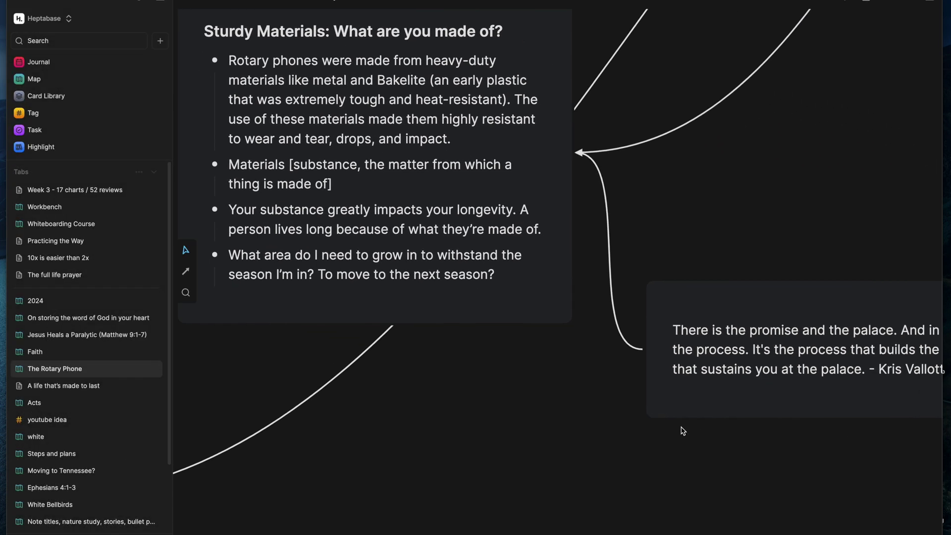
click(694, 322)
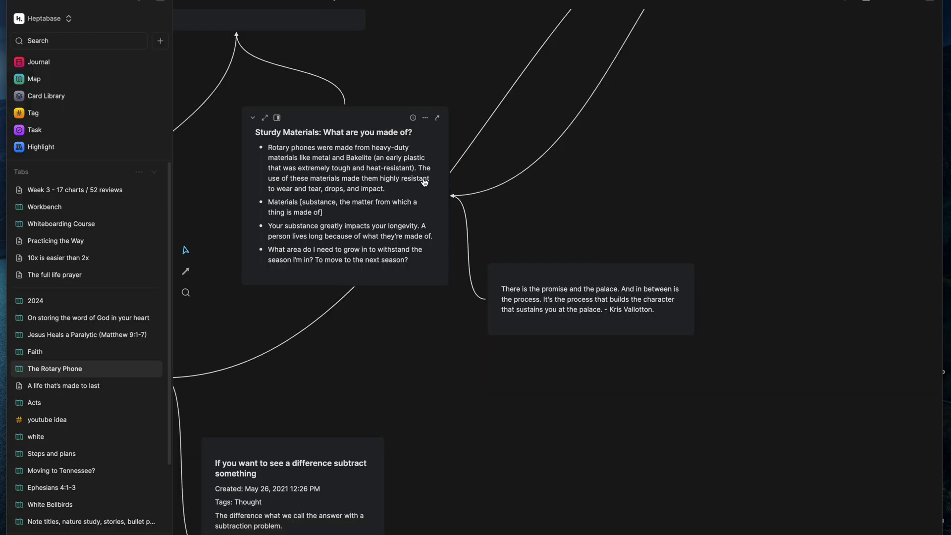
scroll(383, 162, left, 3)
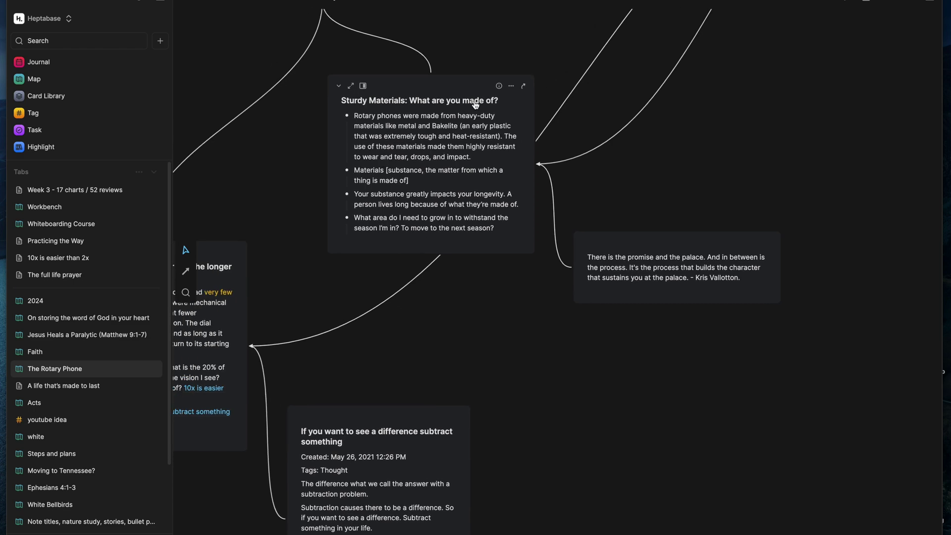
click(499, 87)
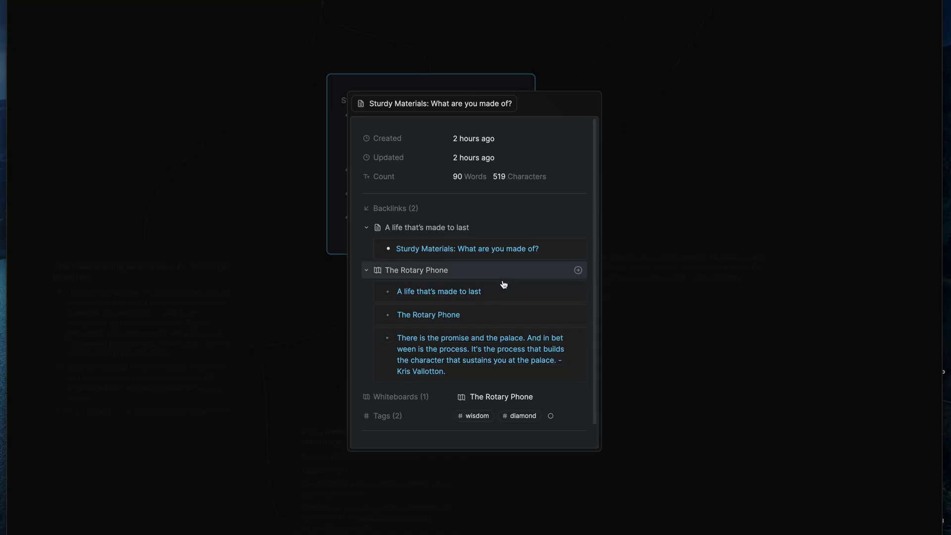
triple_click(533, 356)
click(658, 366)
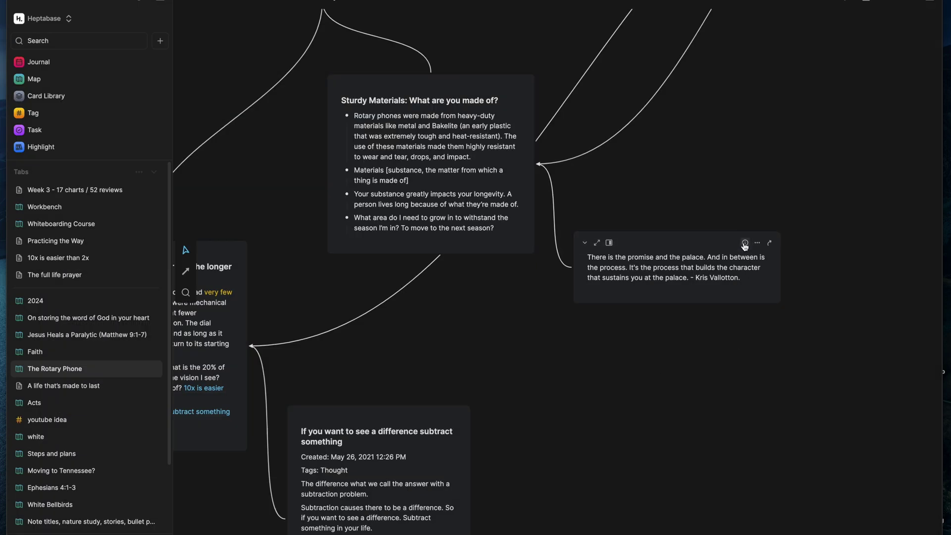
click(746, 246)
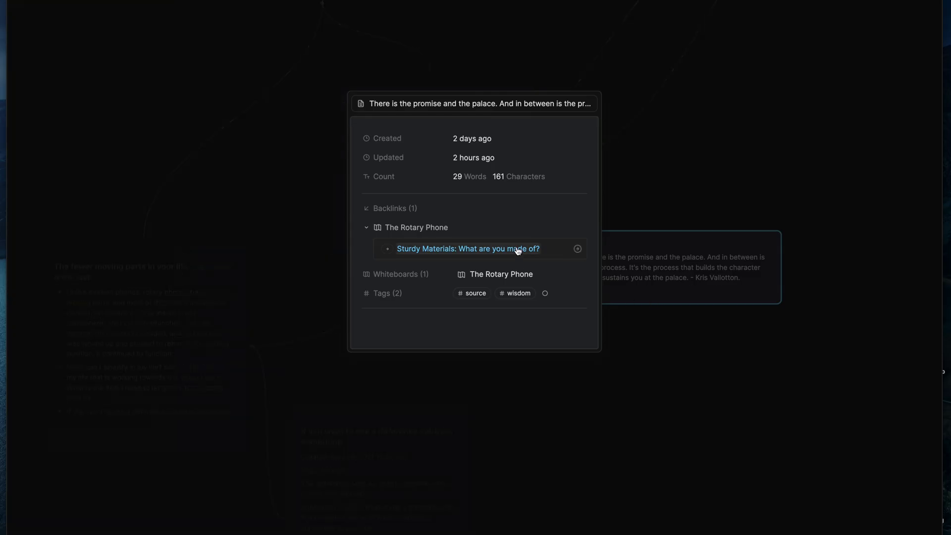
click(549, 253)
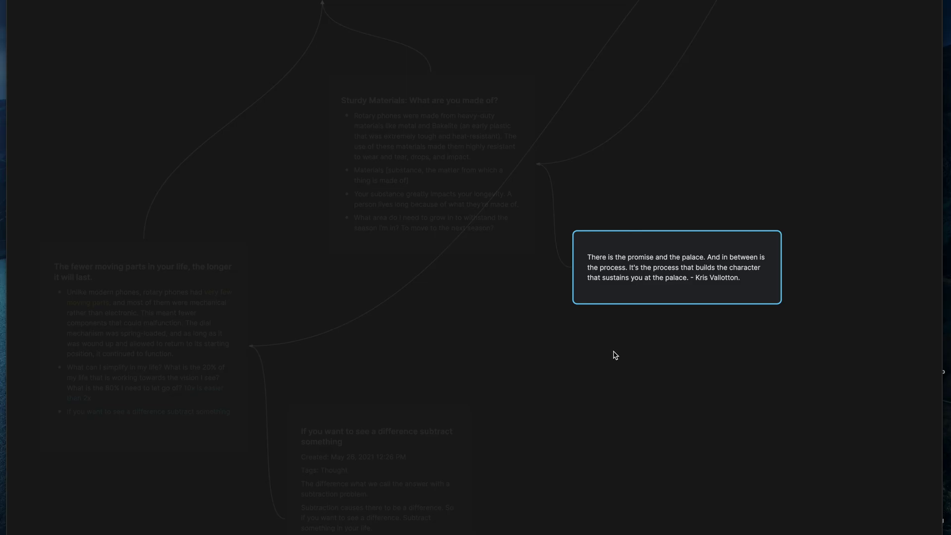
scroll(570, 320, left, 5)
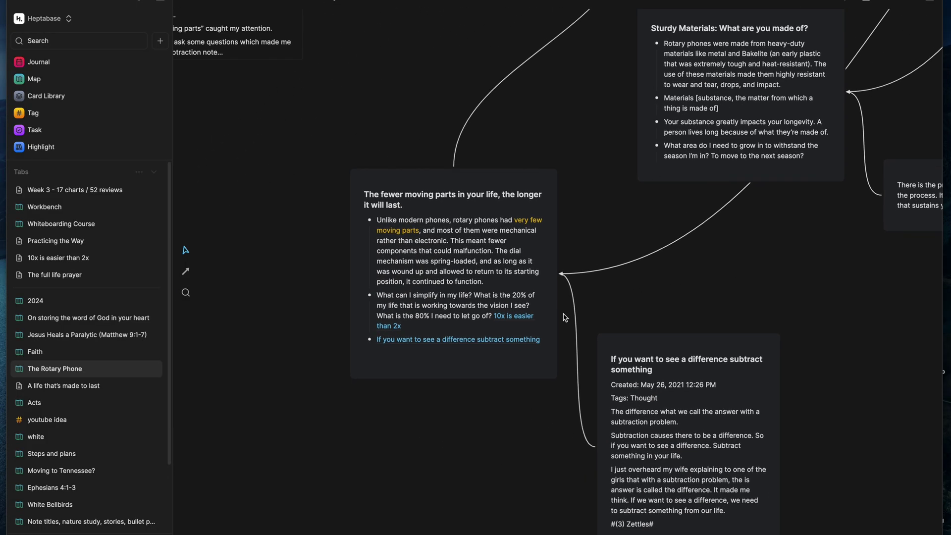
Focus the fewer-moving-parts card linking '10x is easier than 2x' and 'subtract something'
scroll(451, 285, left, 5)
scroll(451, 285, up, 3)
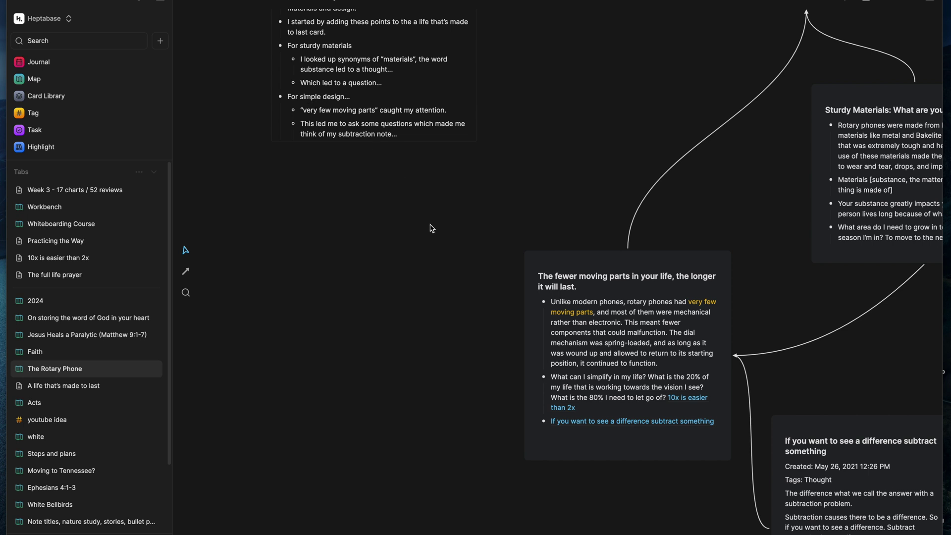
scroll(445, 250, down, 1)
scroll(445, 249, right, 4)
scroll(445, 249, down, 2)
click(436, 204)
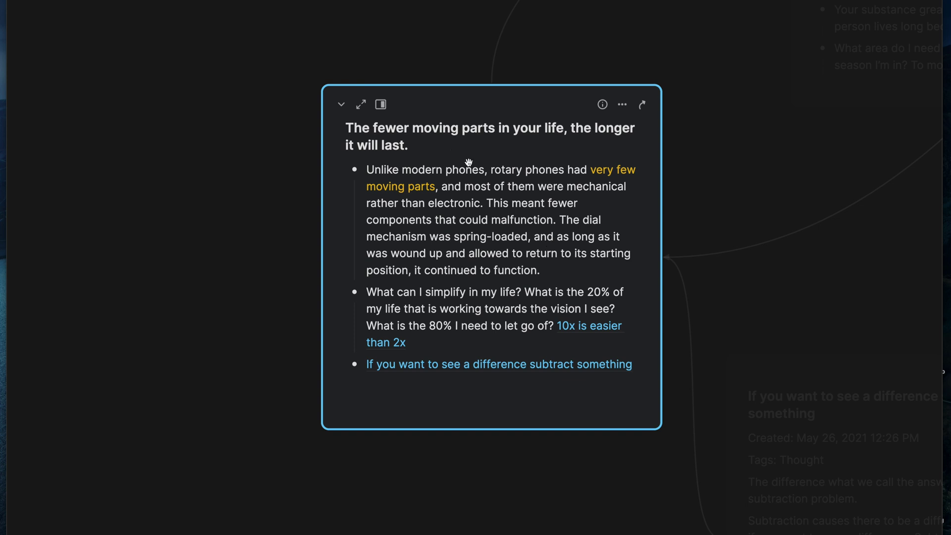
scroll(469, 162, right, 1)
scroll(468, 162, down, 1)
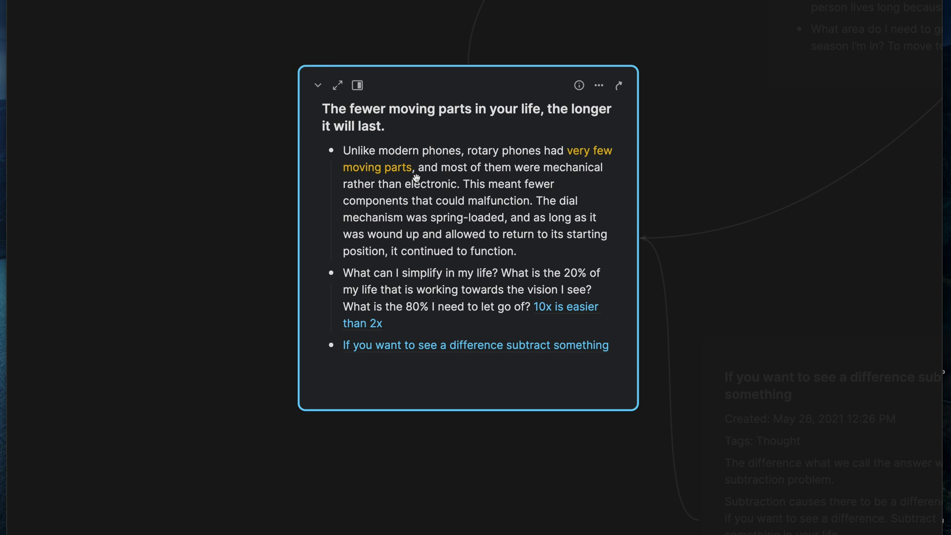
Try adding 'd to let go' to the second bullet's question, then delete it
click(379, 283)
double_click(383, 273)
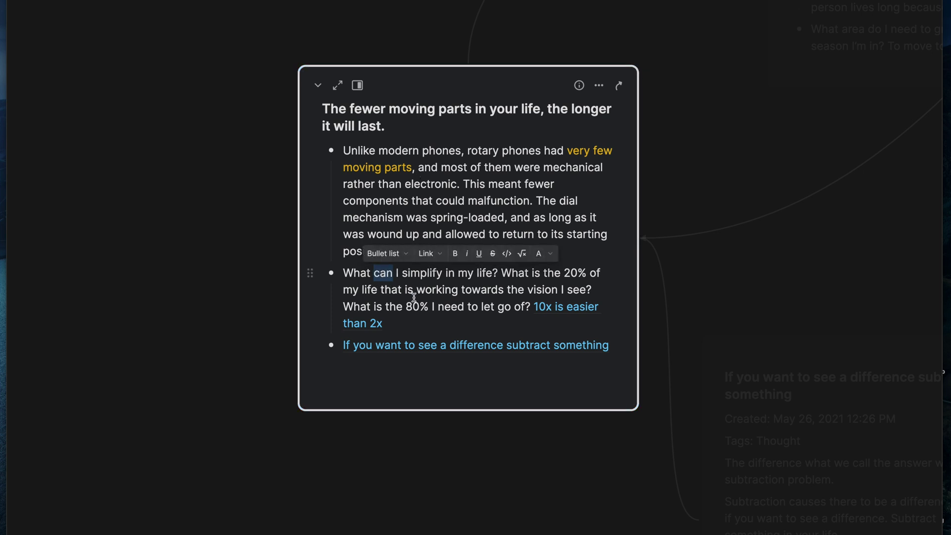
click(417, 295)
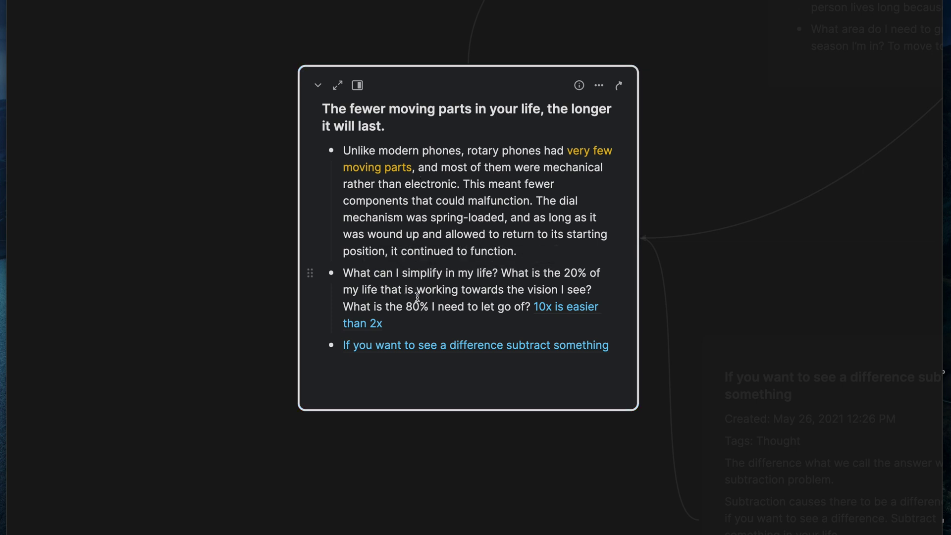
click(401, 273)
text(d to let go)
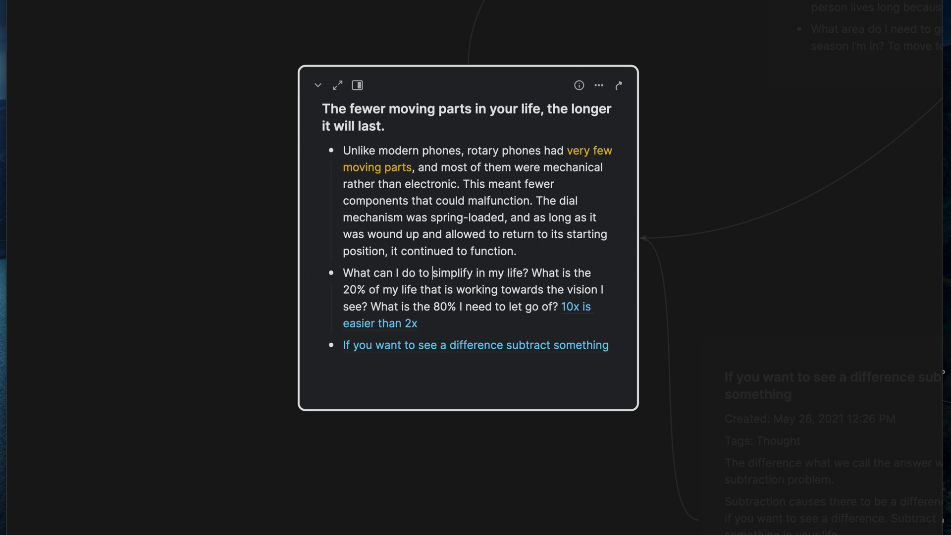
key(BackSpace)
key(BackSpace)
key(BackSpace)
key(BackSpace)
key(BackSpace)
key(BackSpace)
key(BackSpace)
key(BackSpace)
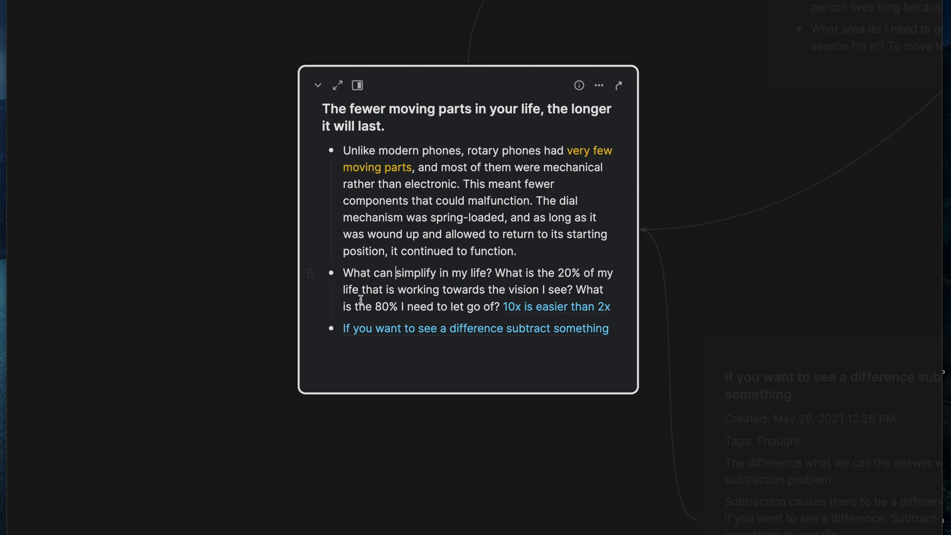
Swap 'What' for 'How' and back, leaving 'What can simplify in my life?'
double_click(355, 273)
text(How)
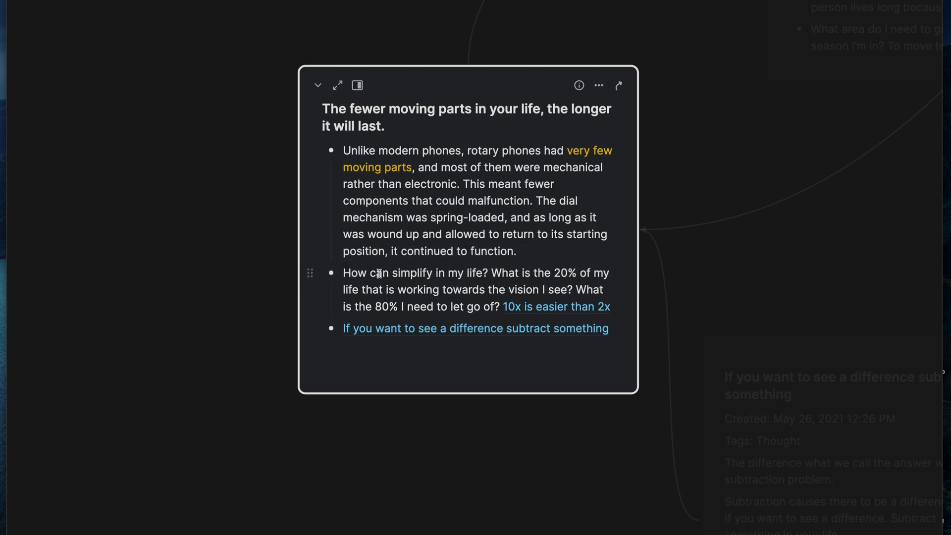
key(BackSpace)
key(BackSpace)
key(BackSpace)
text(What)
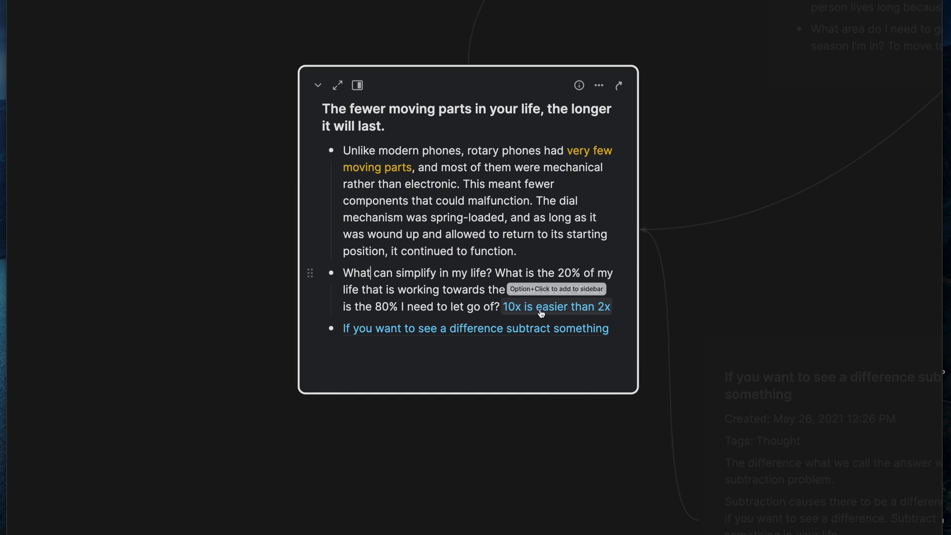
click(541, 308)
scroll(556, 217, down, 10)
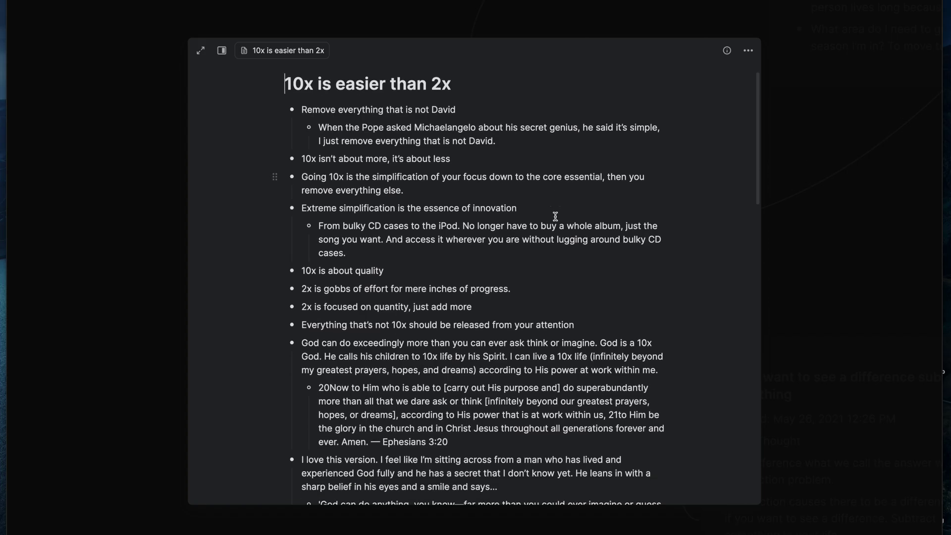
scroll(555, 216, down, 10)
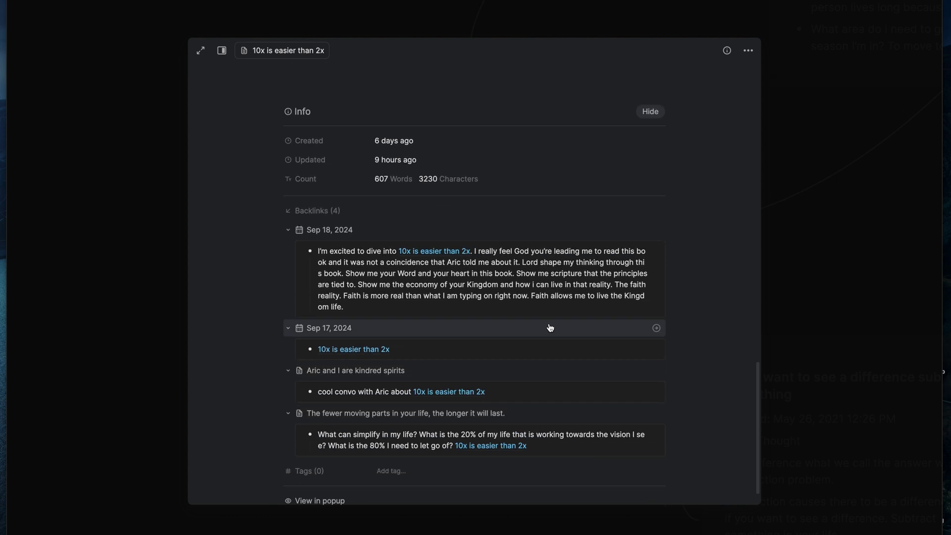
scroll(550, 327, up, 15)
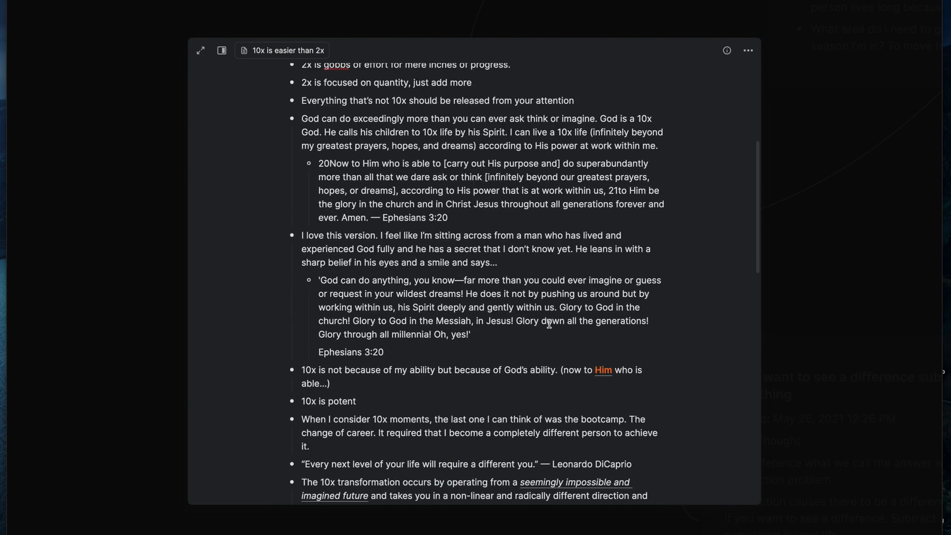
scroll(550, 324, up, 5)
click(806, 316)
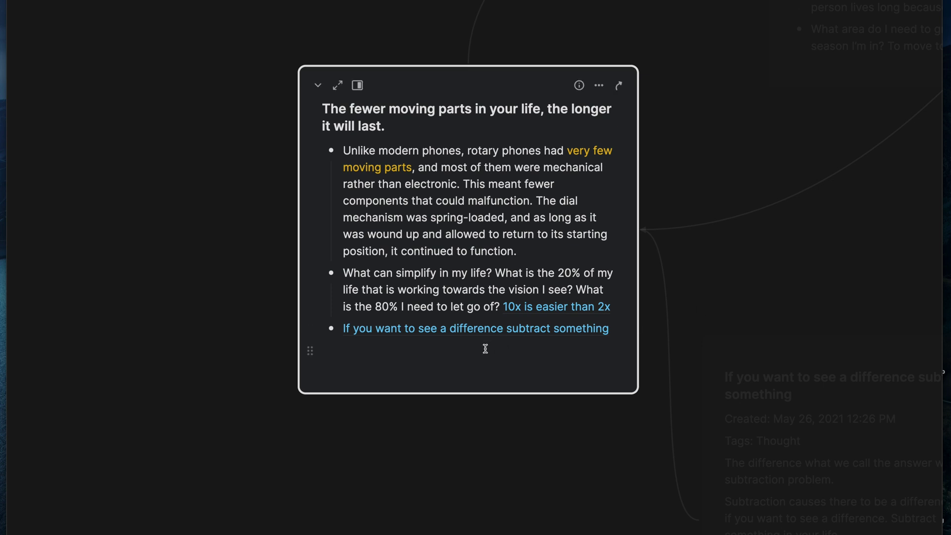
scroll(488, 361, down, 3)
scroll(488, 361, right, 3)
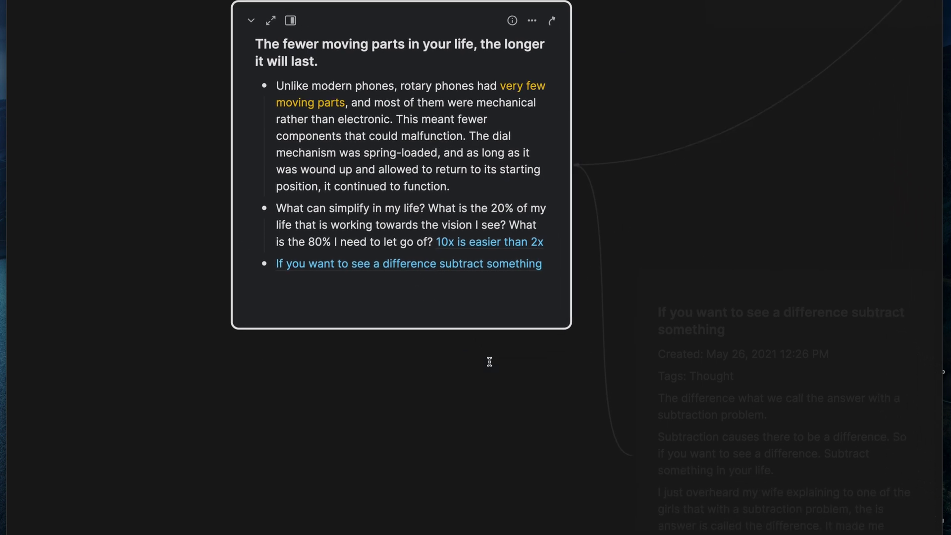
scroll(503, 391, down, 2)
scroll(503, 391, right, 3)
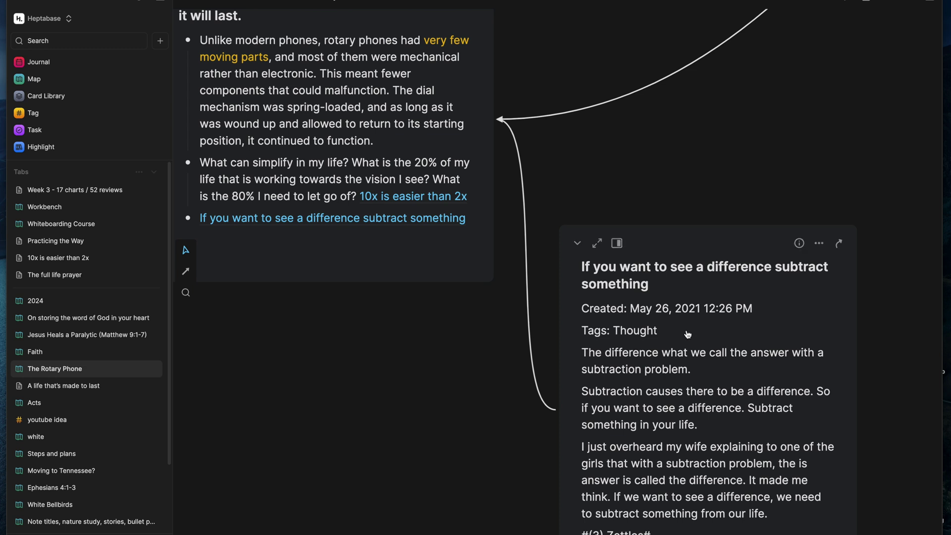
click(670, 311)
triple_click(666, 310)
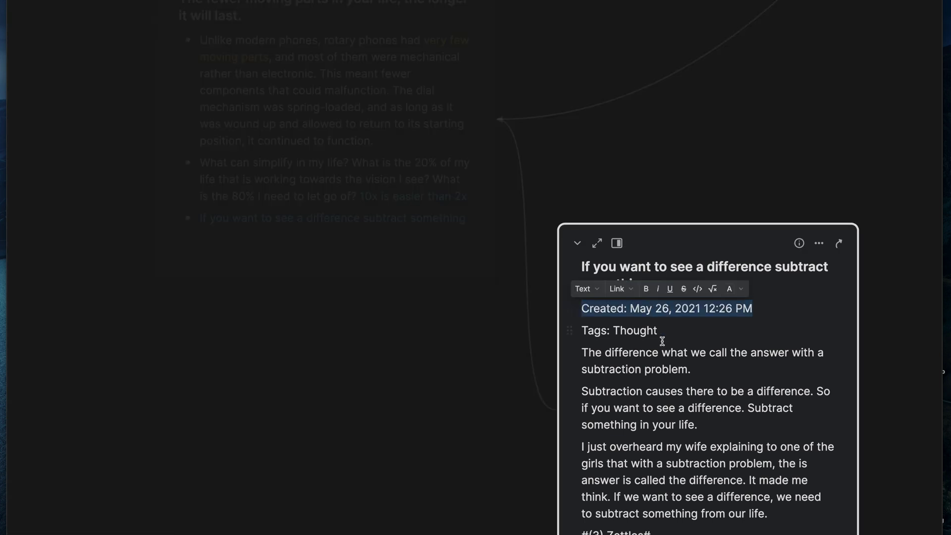
scroll(662, 340, right, 4)
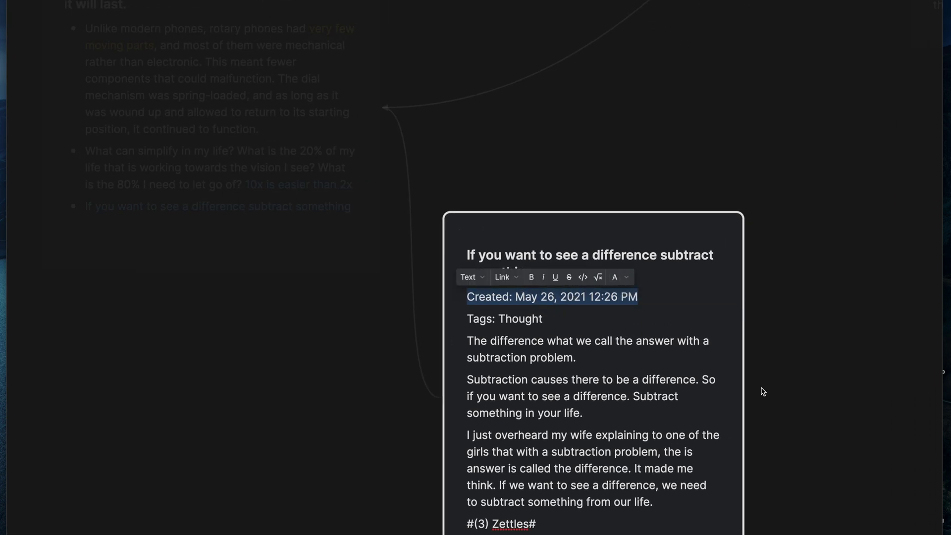
click(767, 374)
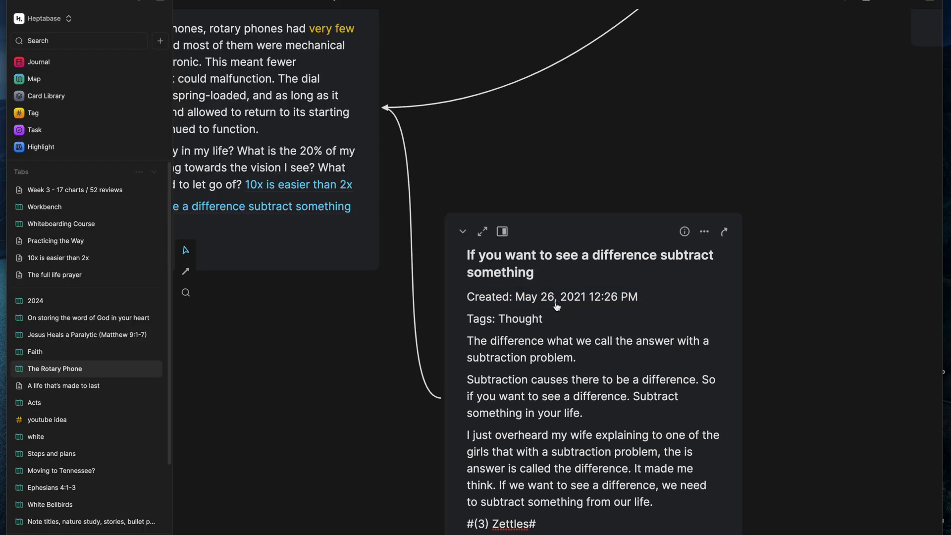
click(538, 264)
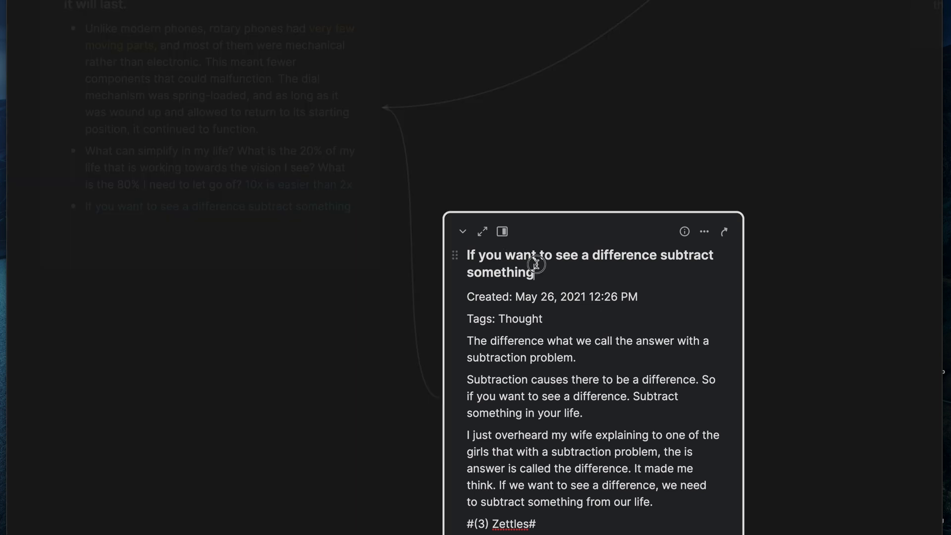
drag(538, 263, 469, 255)
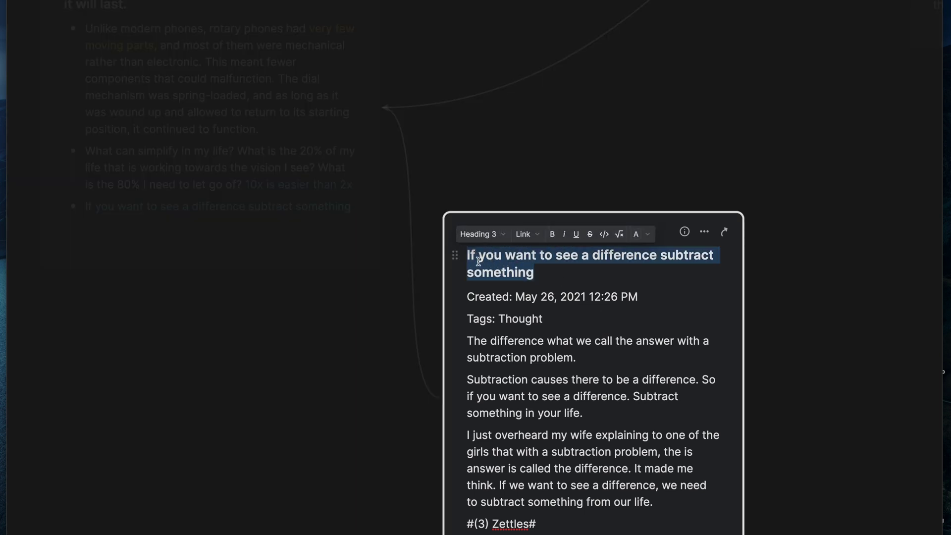
click(539, 274)
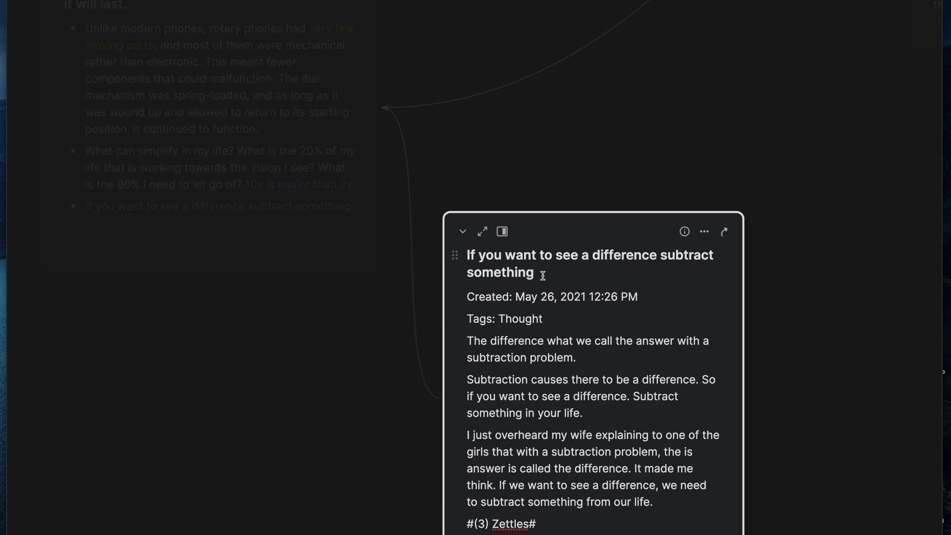
scroll(543, 275, down, 3)
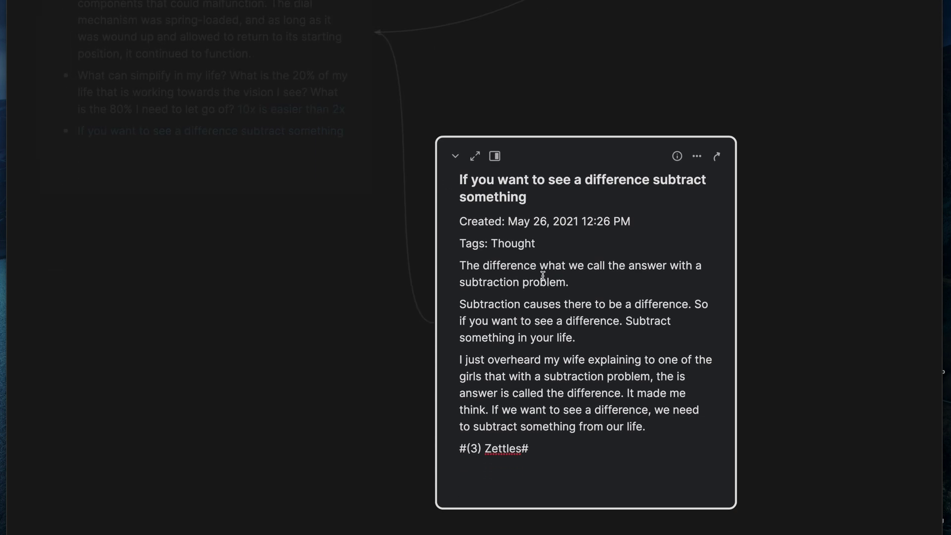
scroll(543, 275, right, 4)
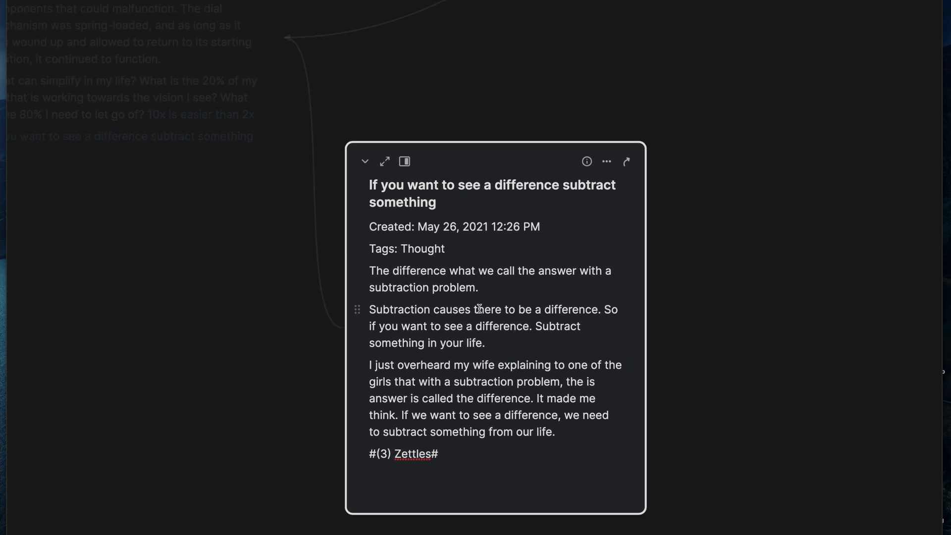
drag(370, 271, 522, 283)
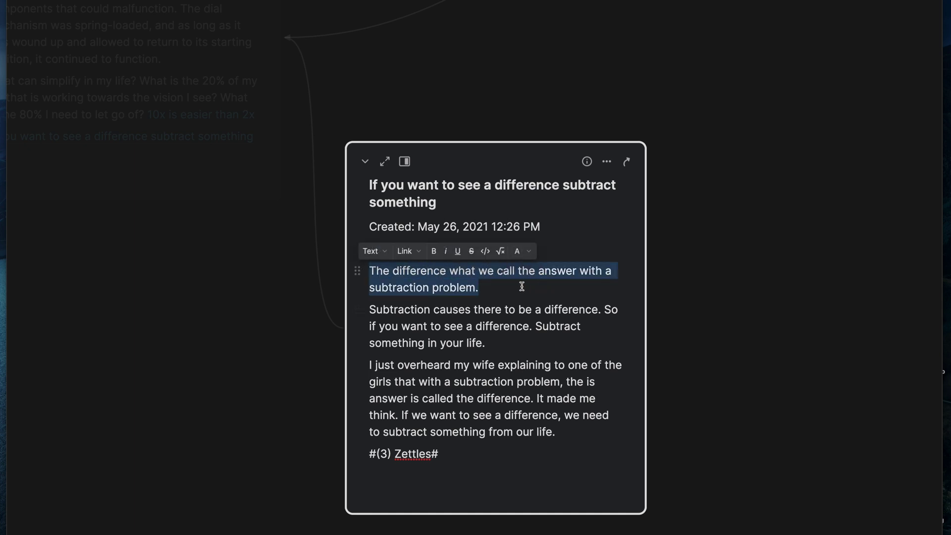
click(494, 289)
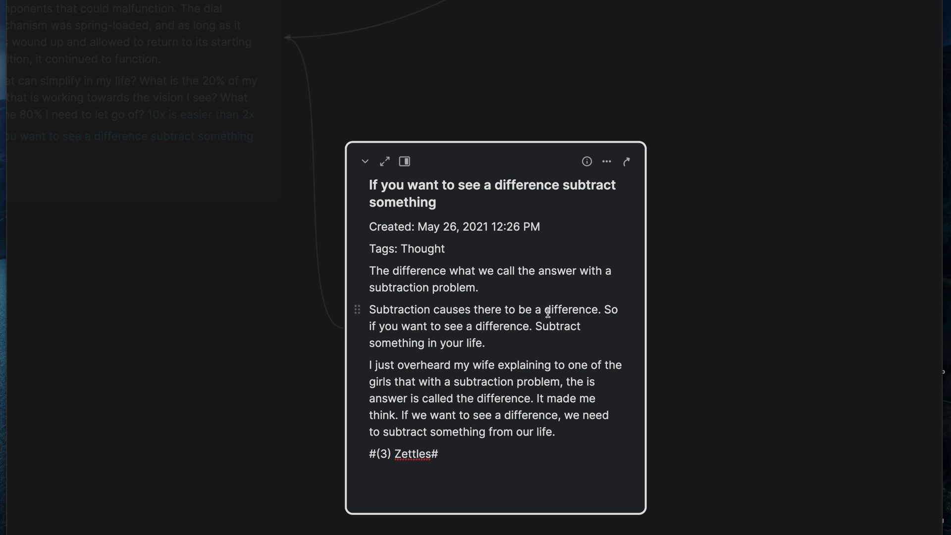
click(605, 311)
click(536, 323)
drag(536, 323, 551, 347)
click(550, 348)
click(297, 372)
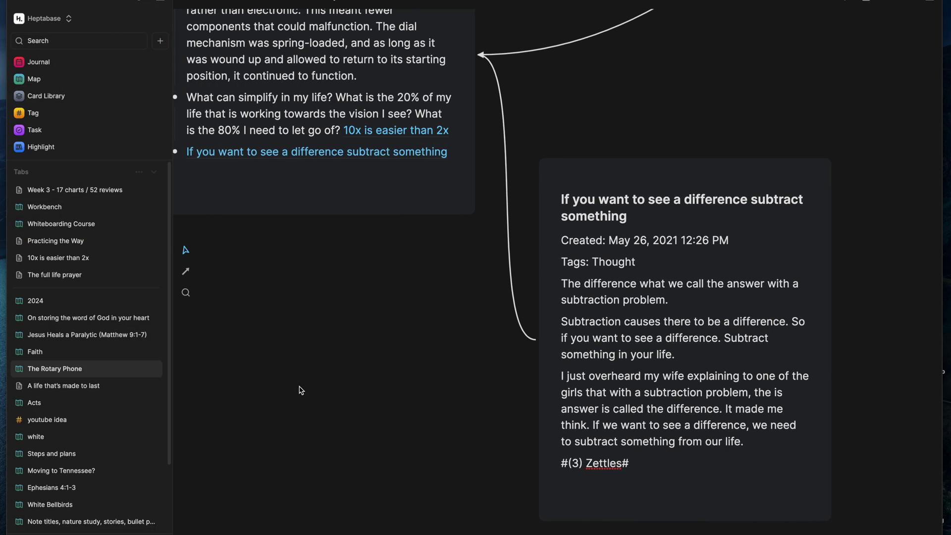
scroll(377, 374, up, 3)
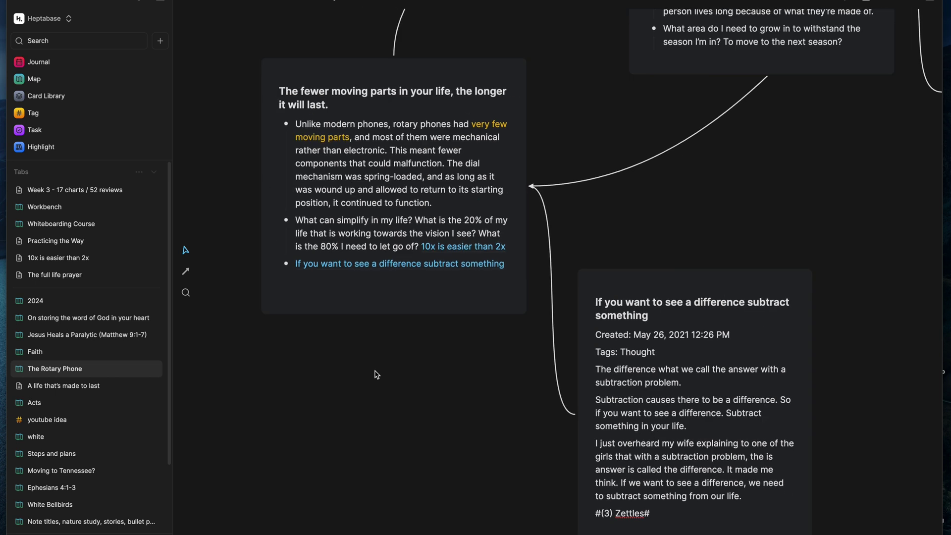
scroll(377, 374, up, 1)
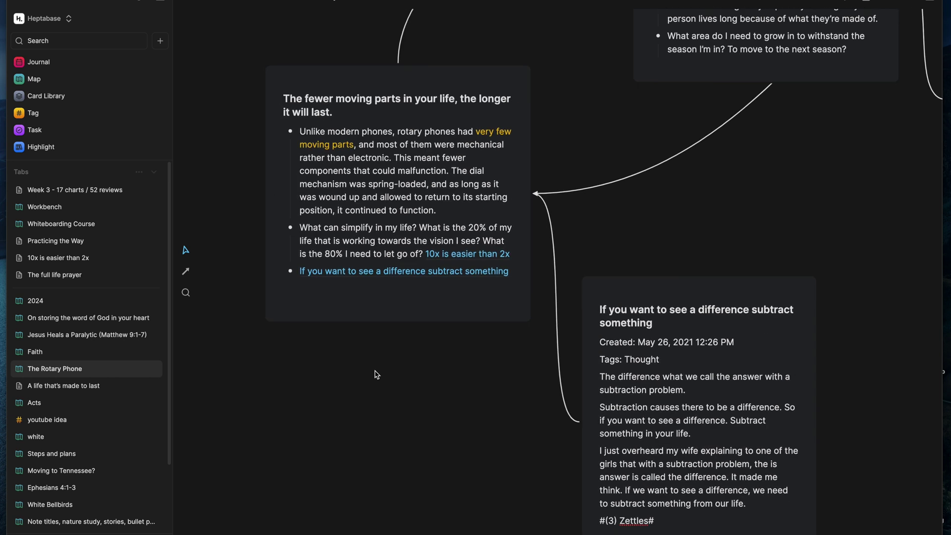
scroll(718, 361, right, 1)
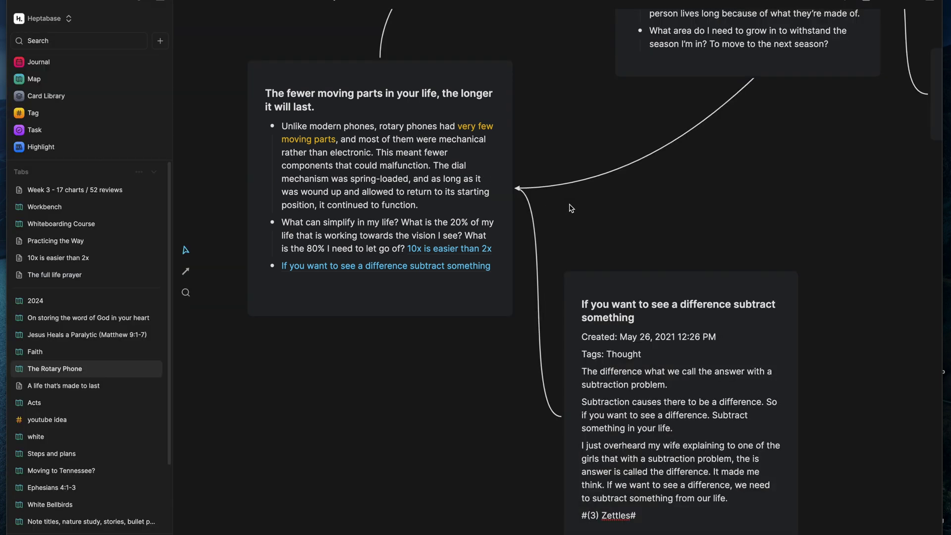
mouse_move(509, 212)
scroll(509, 212, down, 3)
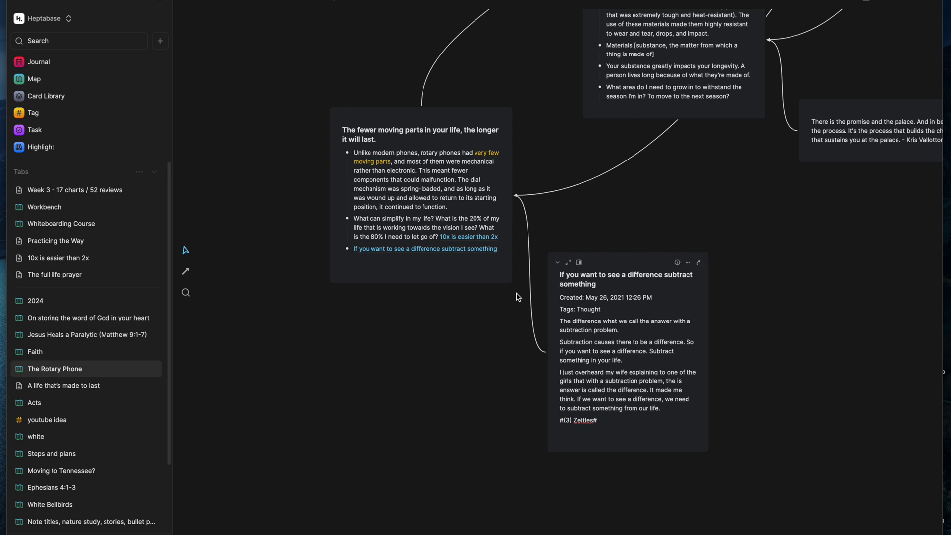
scroll(481, 322, up, 3)
scroll(480, 322, right, 2)
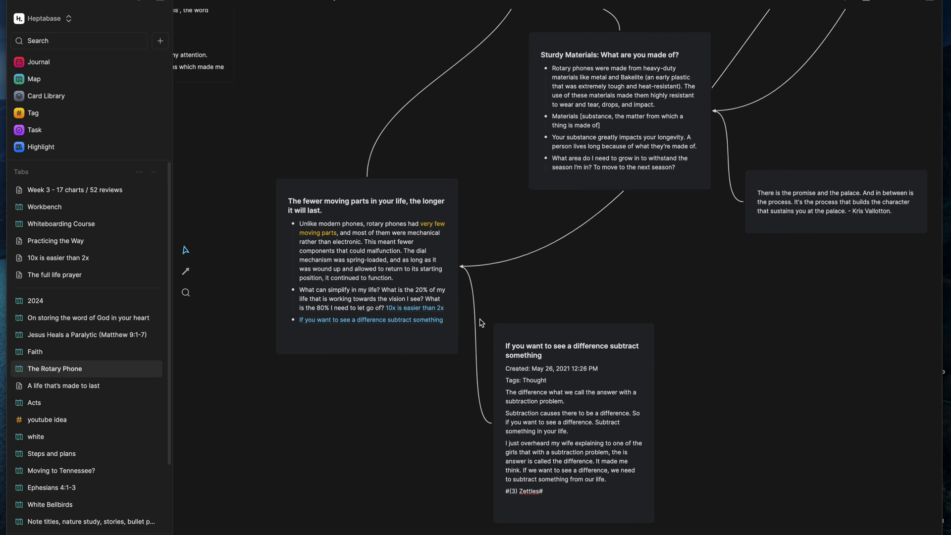
scroll(509, 302, up, 3)
scroll(509, 303, left, 3)
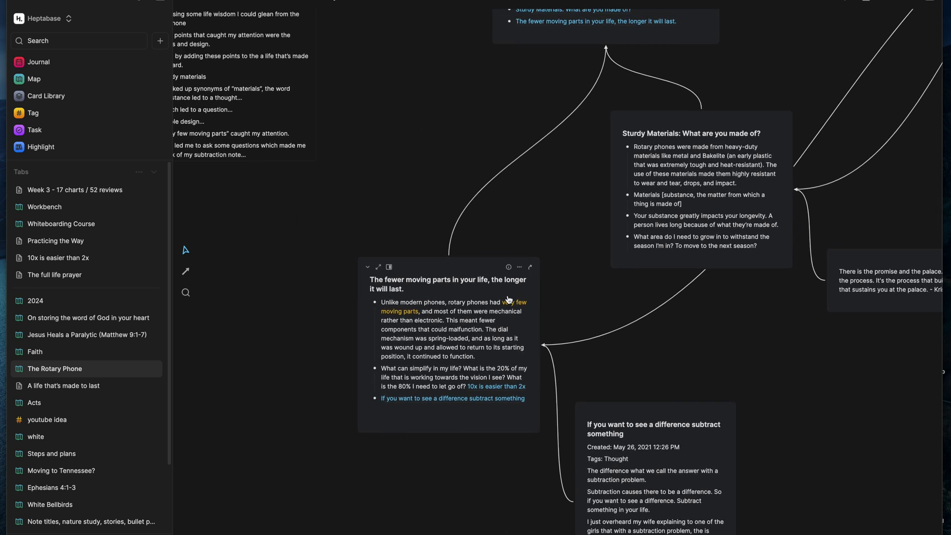
scroll(508, 310, down, 3)
scroll(500, 200, up, 3)
scroll(500, 201, right, 4)
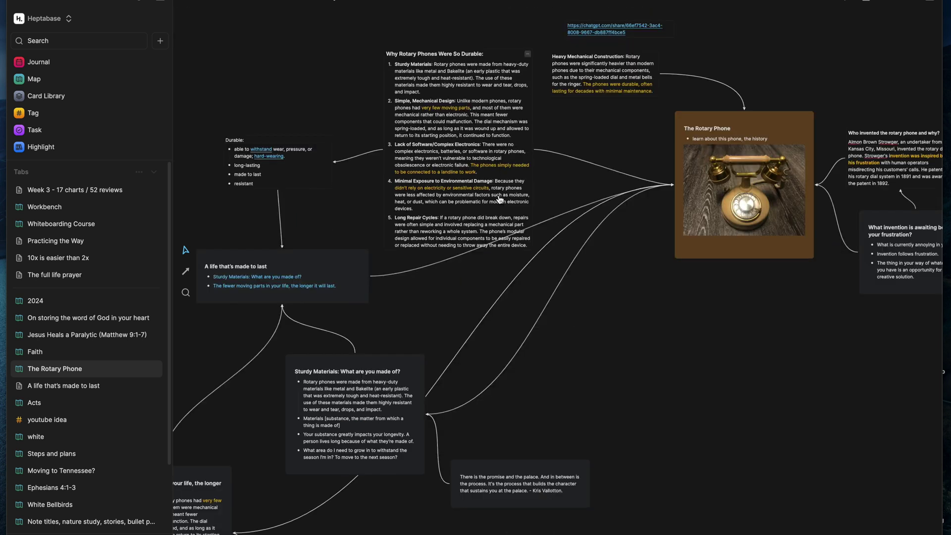